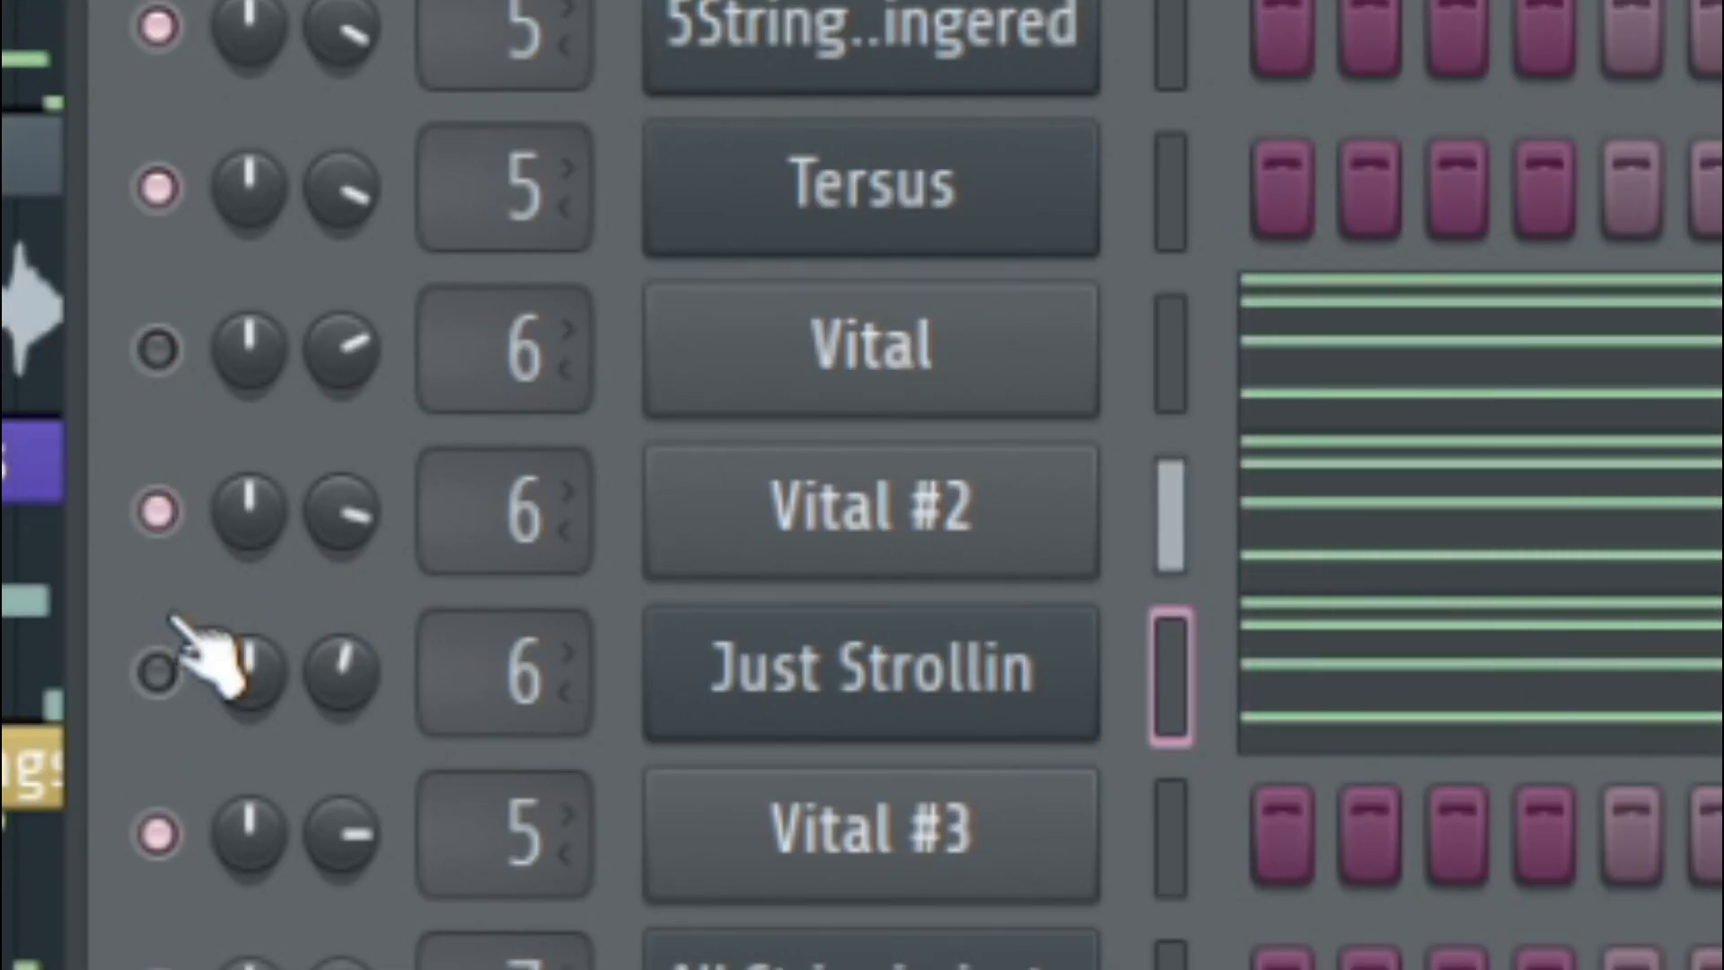
Audition the Vital, Vital #2 and Just Strollin channels by switching their mutes on and off
click(158, 673)
click(158, 512)
click(158, 349)
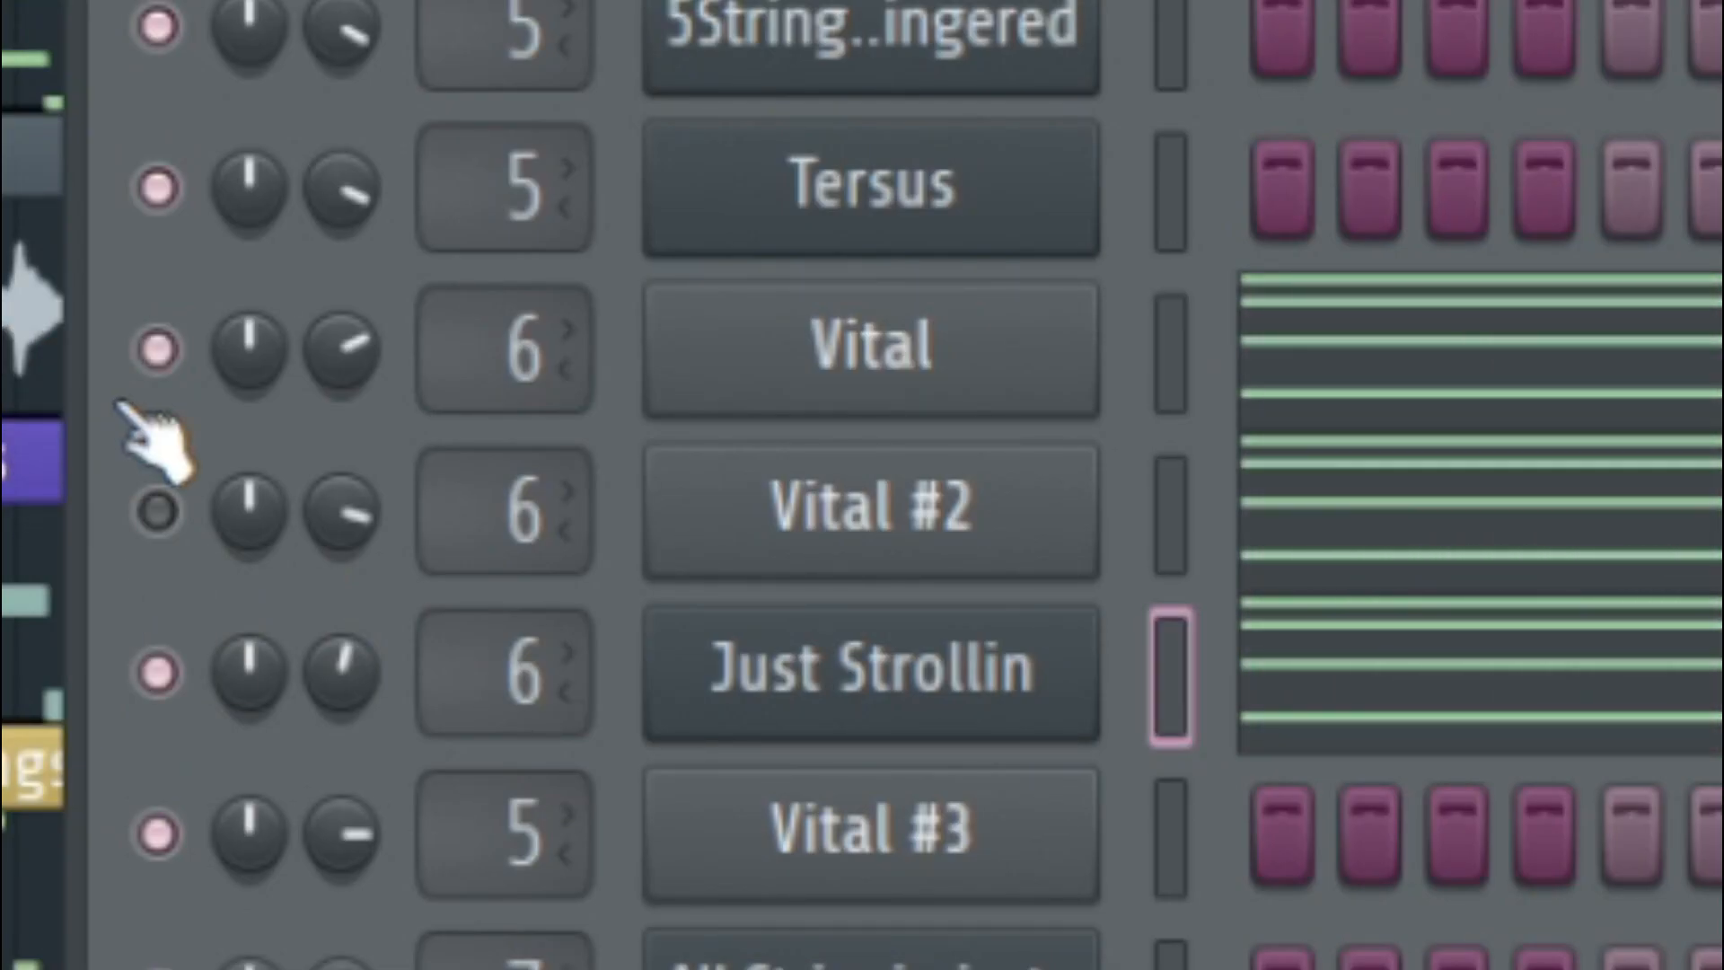
click(158, 512)
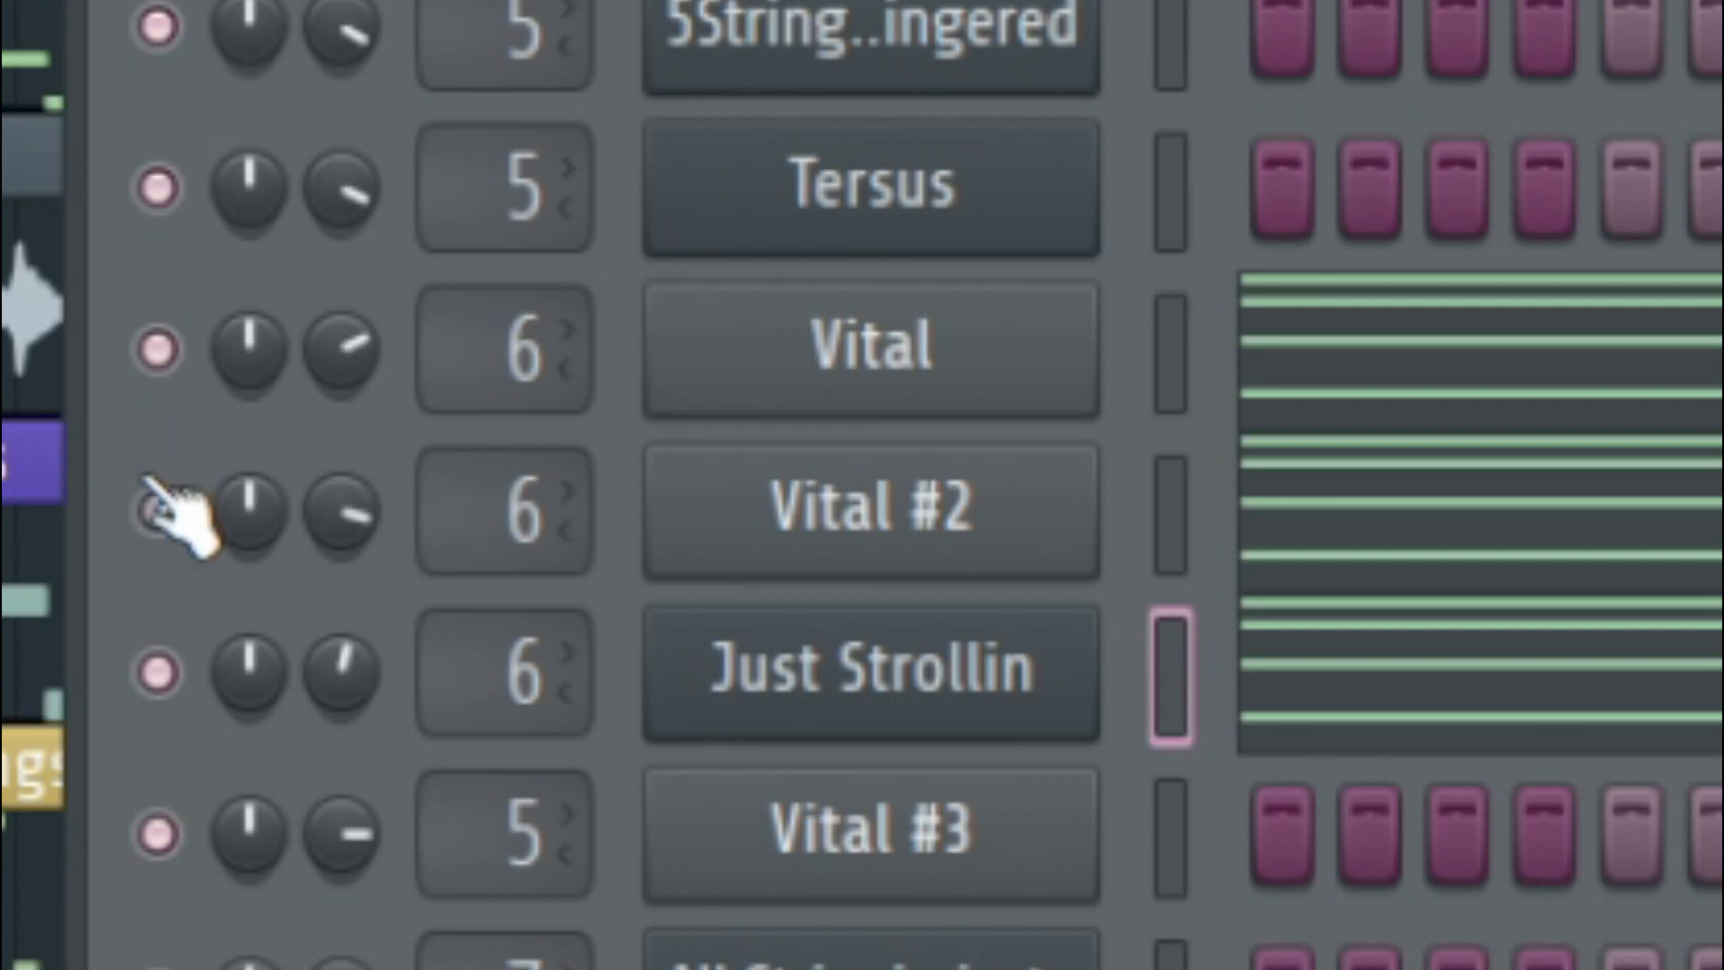
click(158, 349)
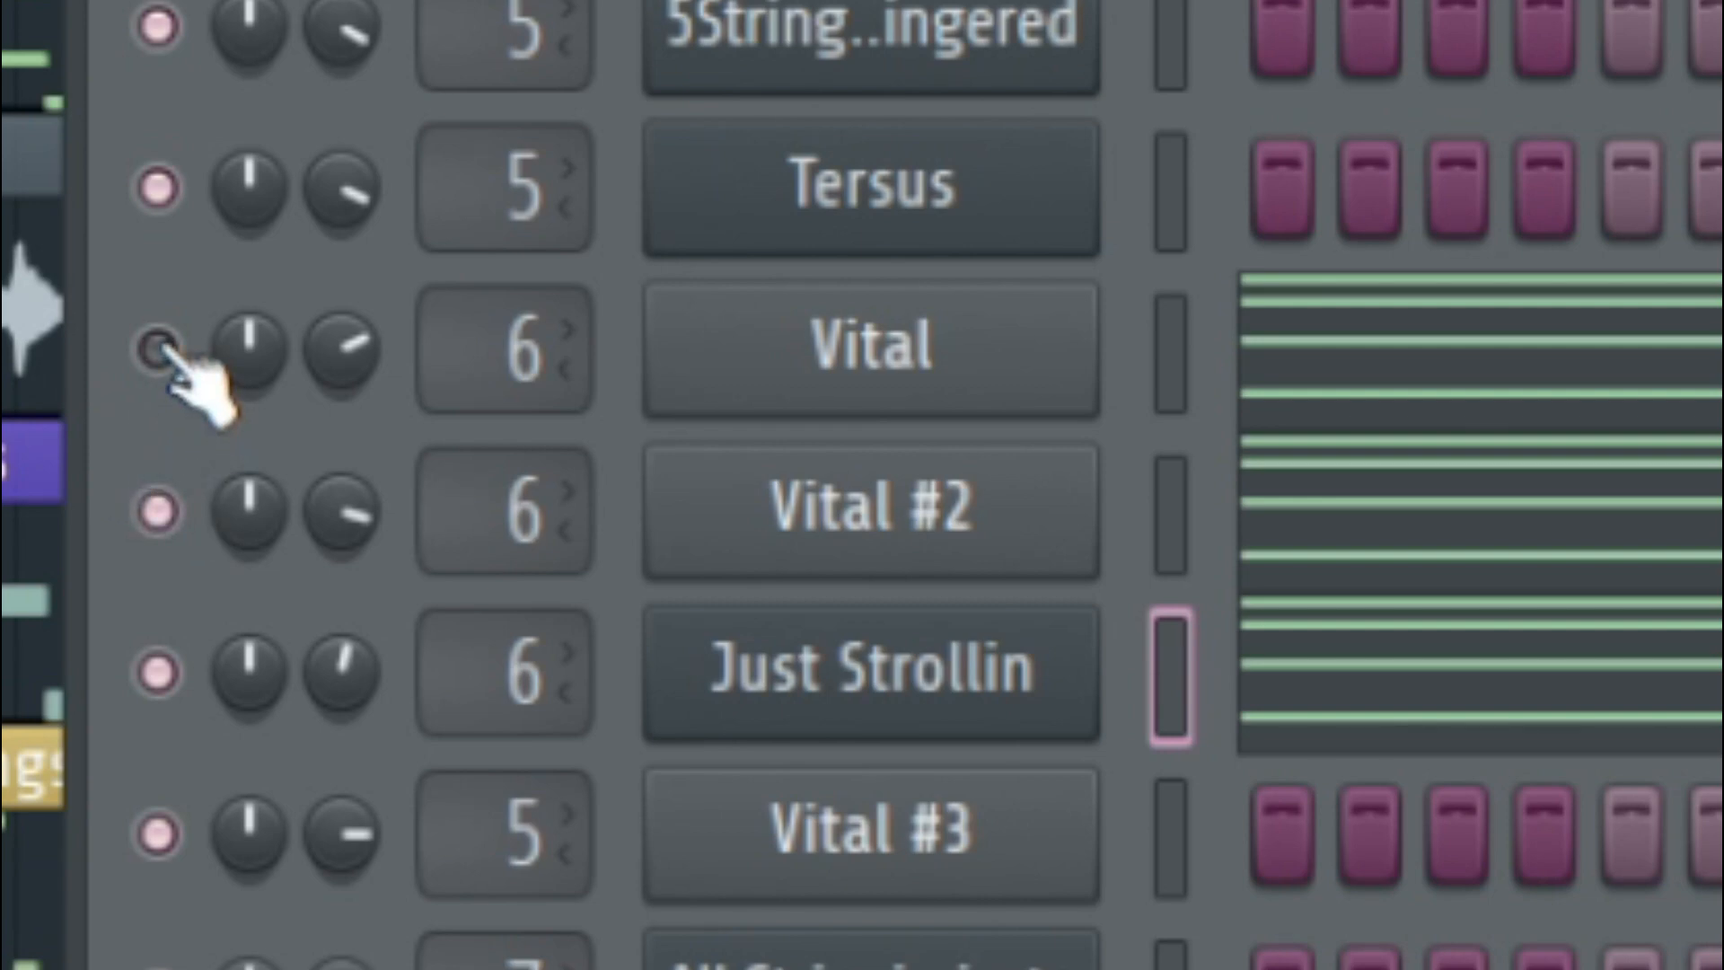
click(158, 512)
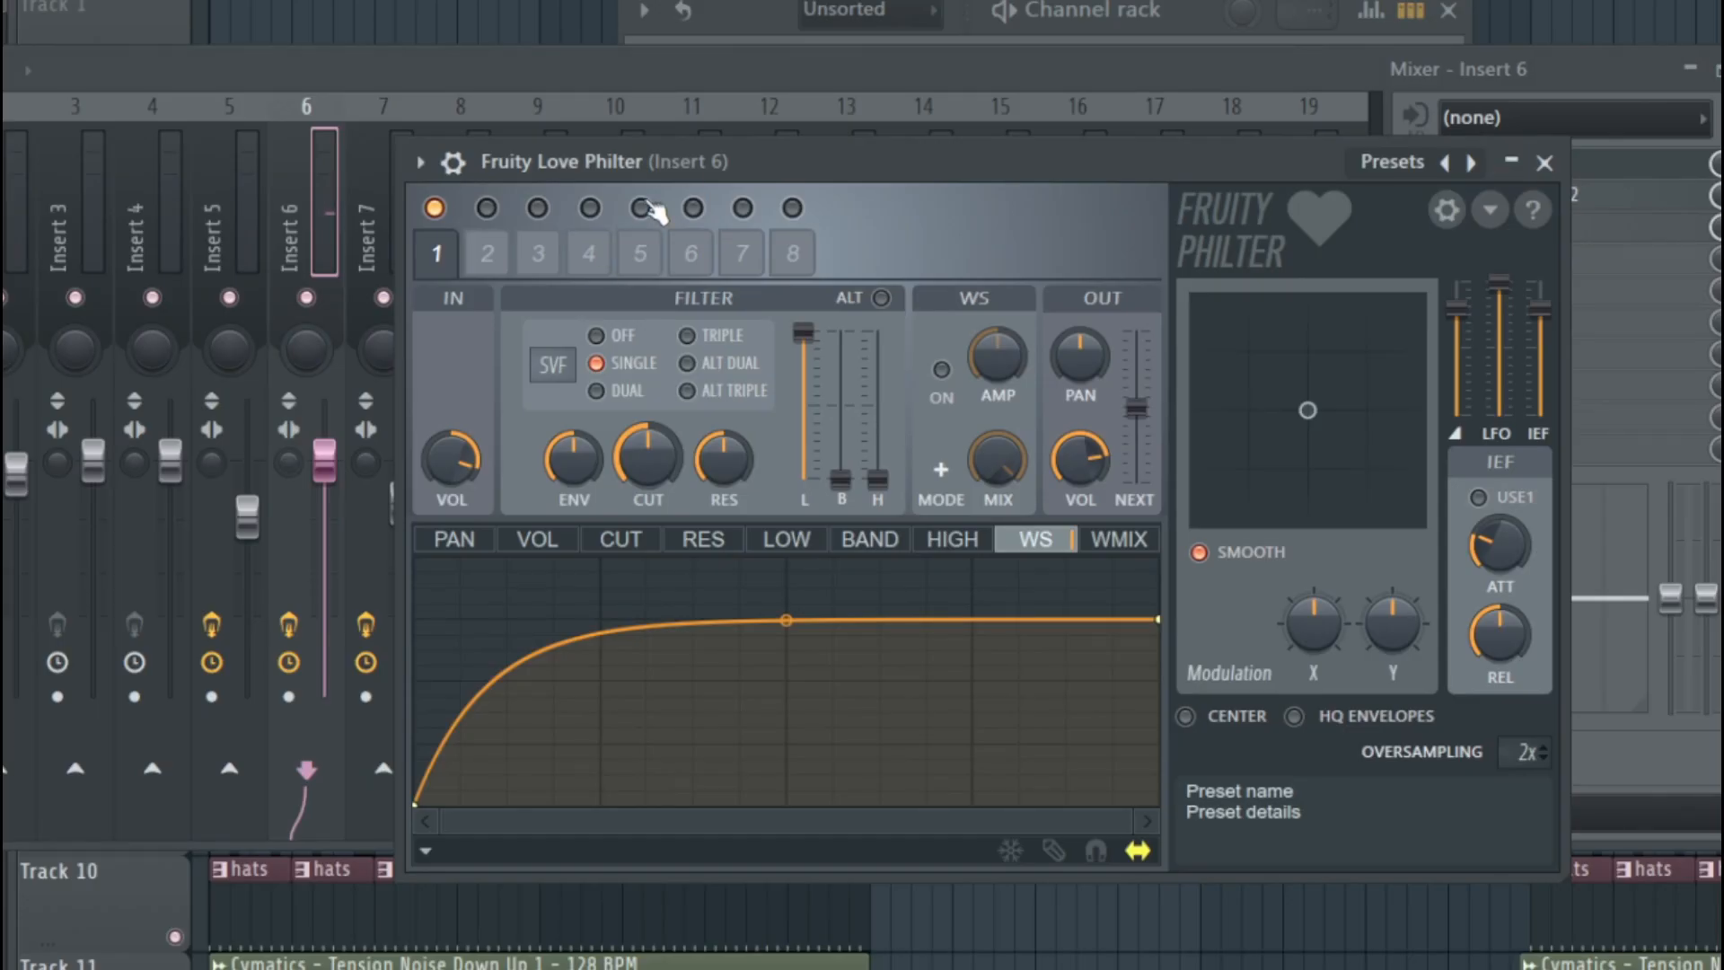
Inspect the Fruity Love Philter and Kickstart effects on mixer Insert 6, moving their windows clear
drag(683, 154, 720, 121)
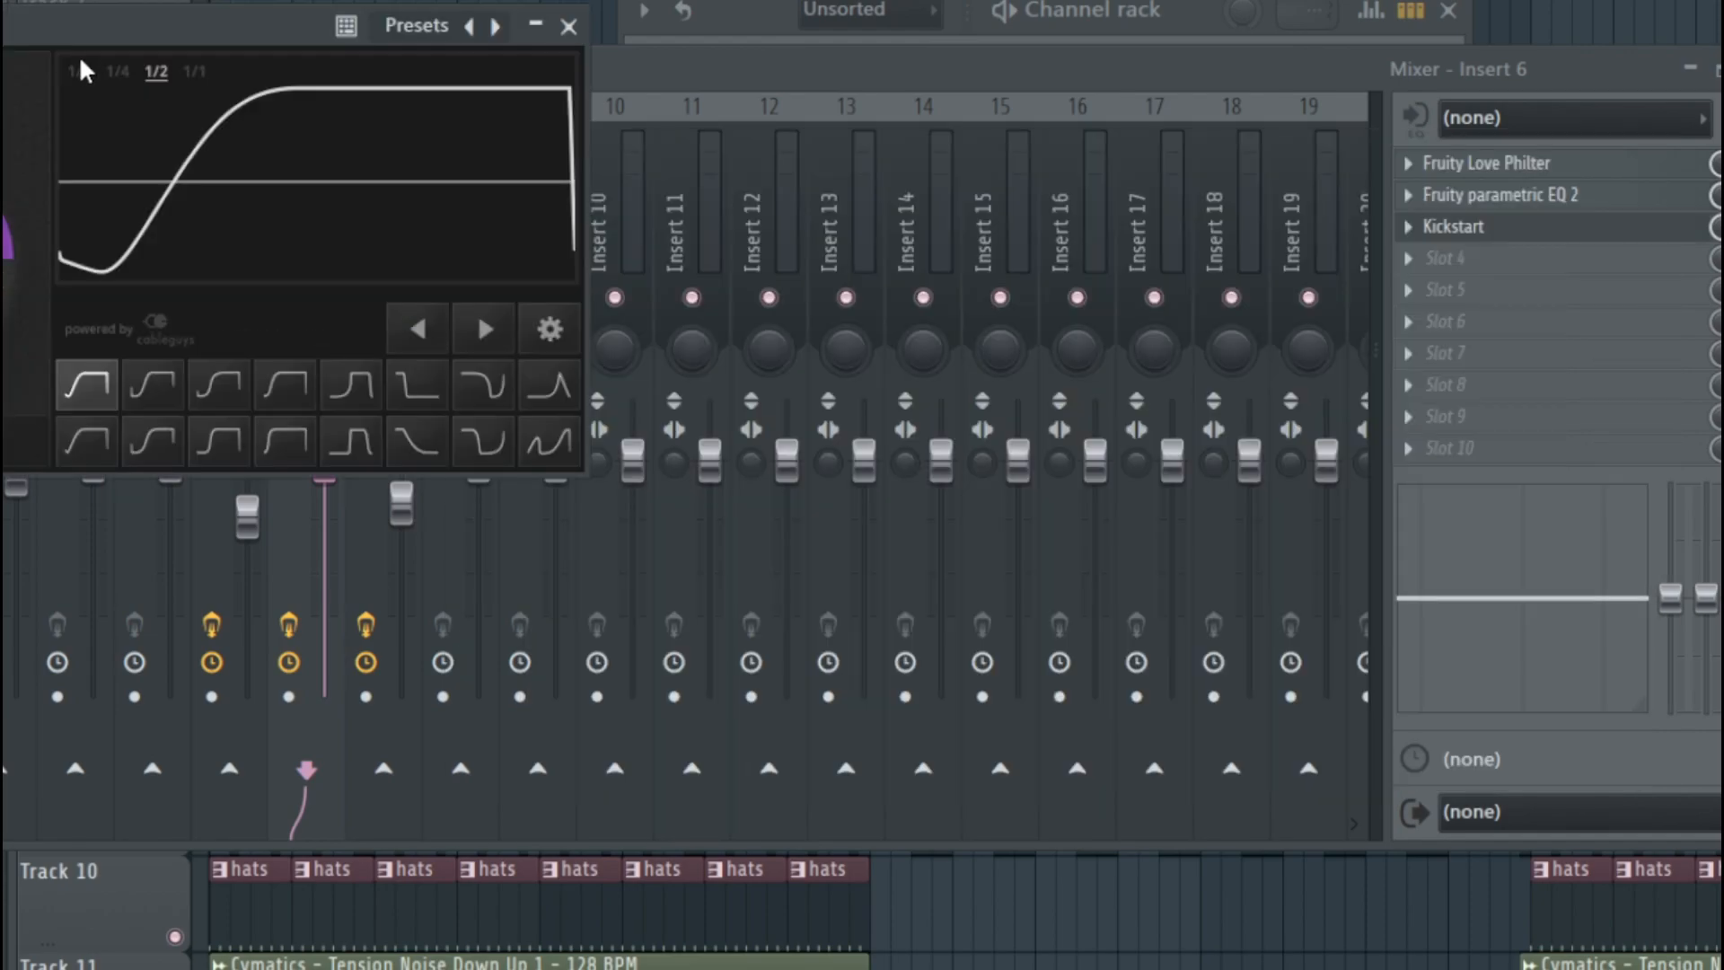
drag(71, 26, 860, 221)
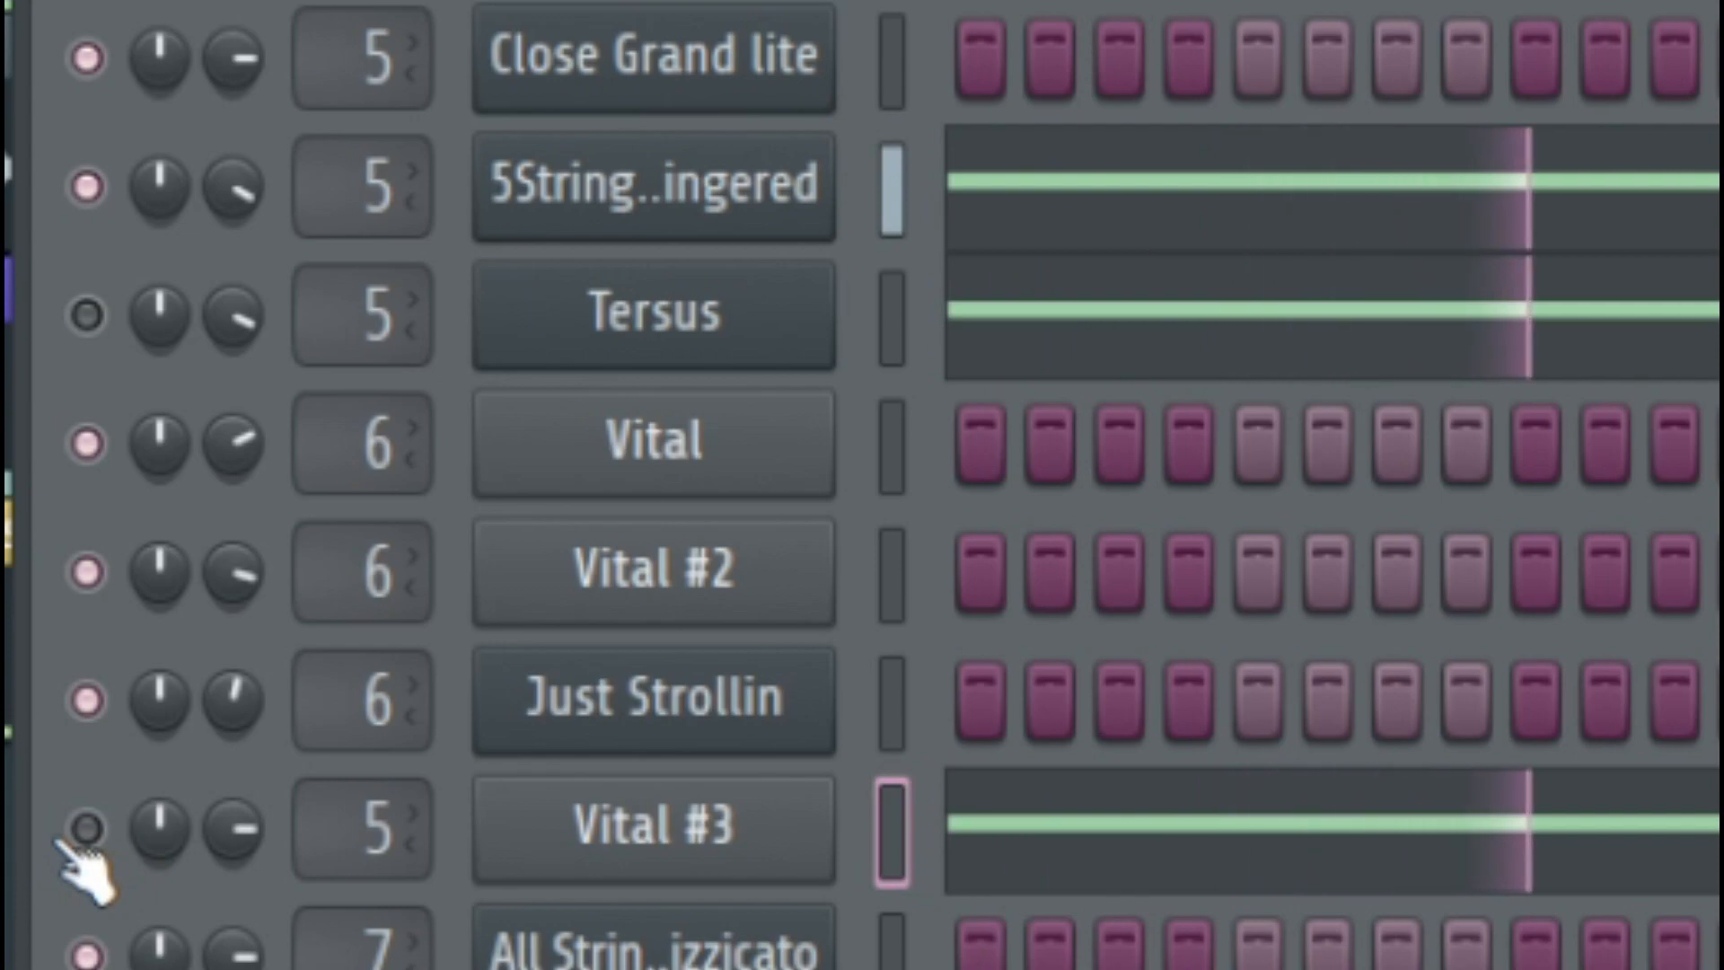
Toggle the 5String fingered bass channel's mute and inspect Fruity Blood Overdrive and Kickstart on mixer Insert 5
click(87, 187)
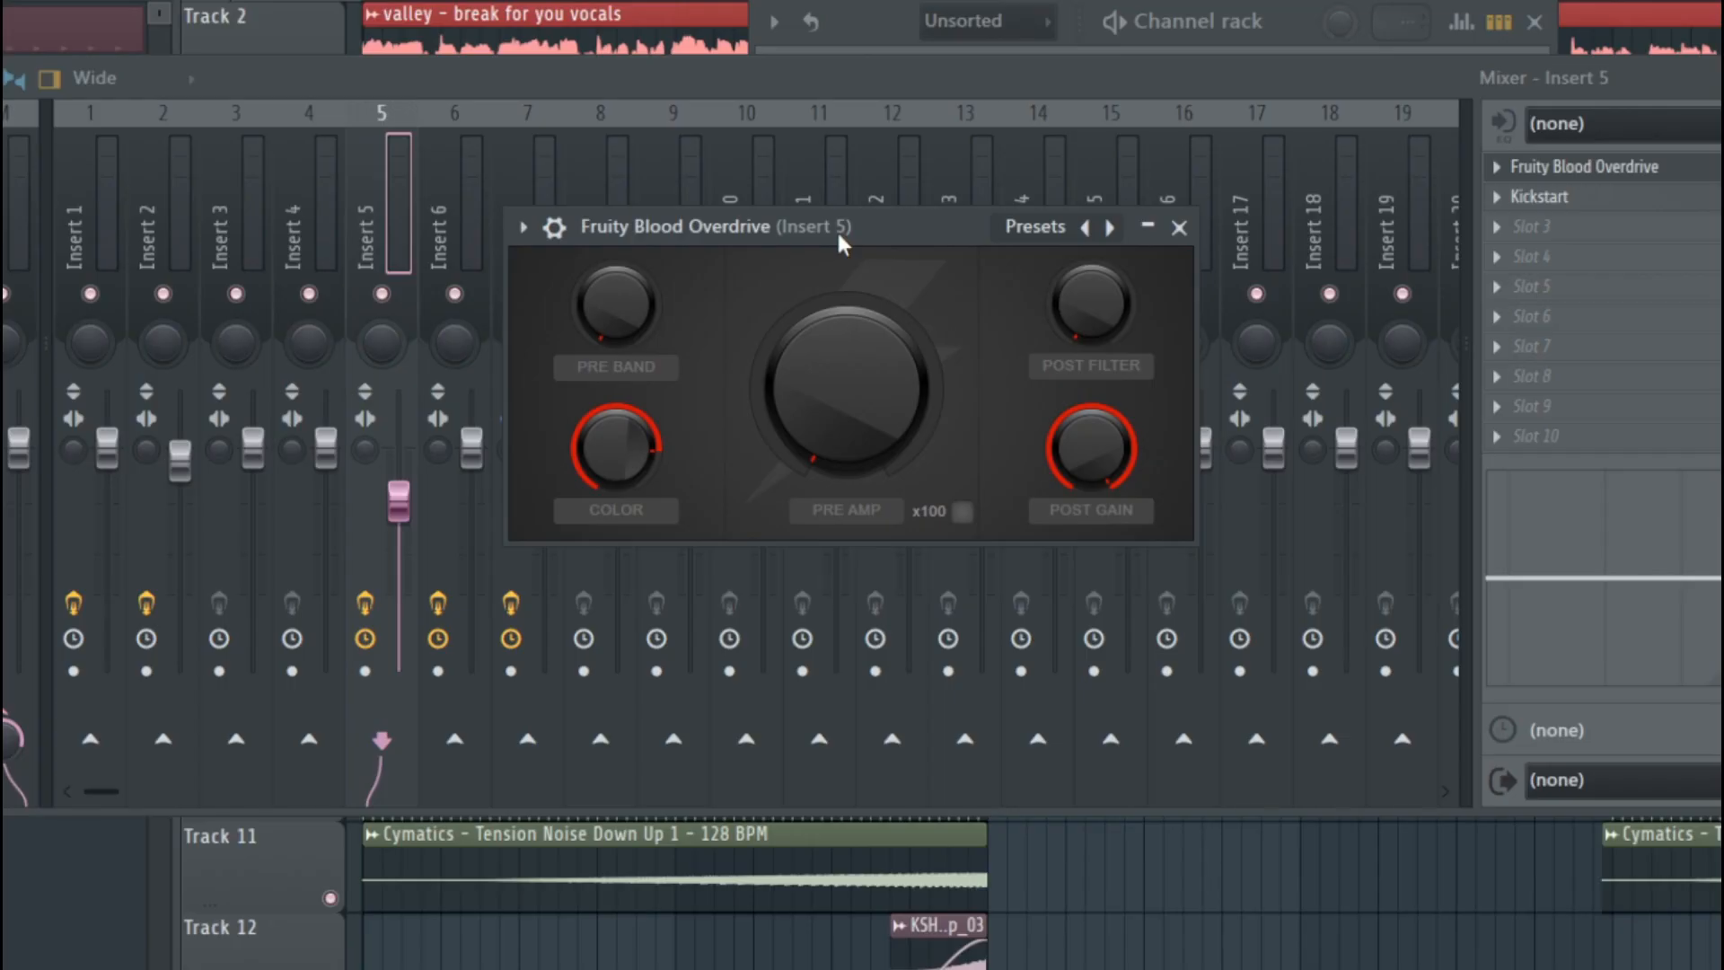
drag(837, 229, 876, 215)
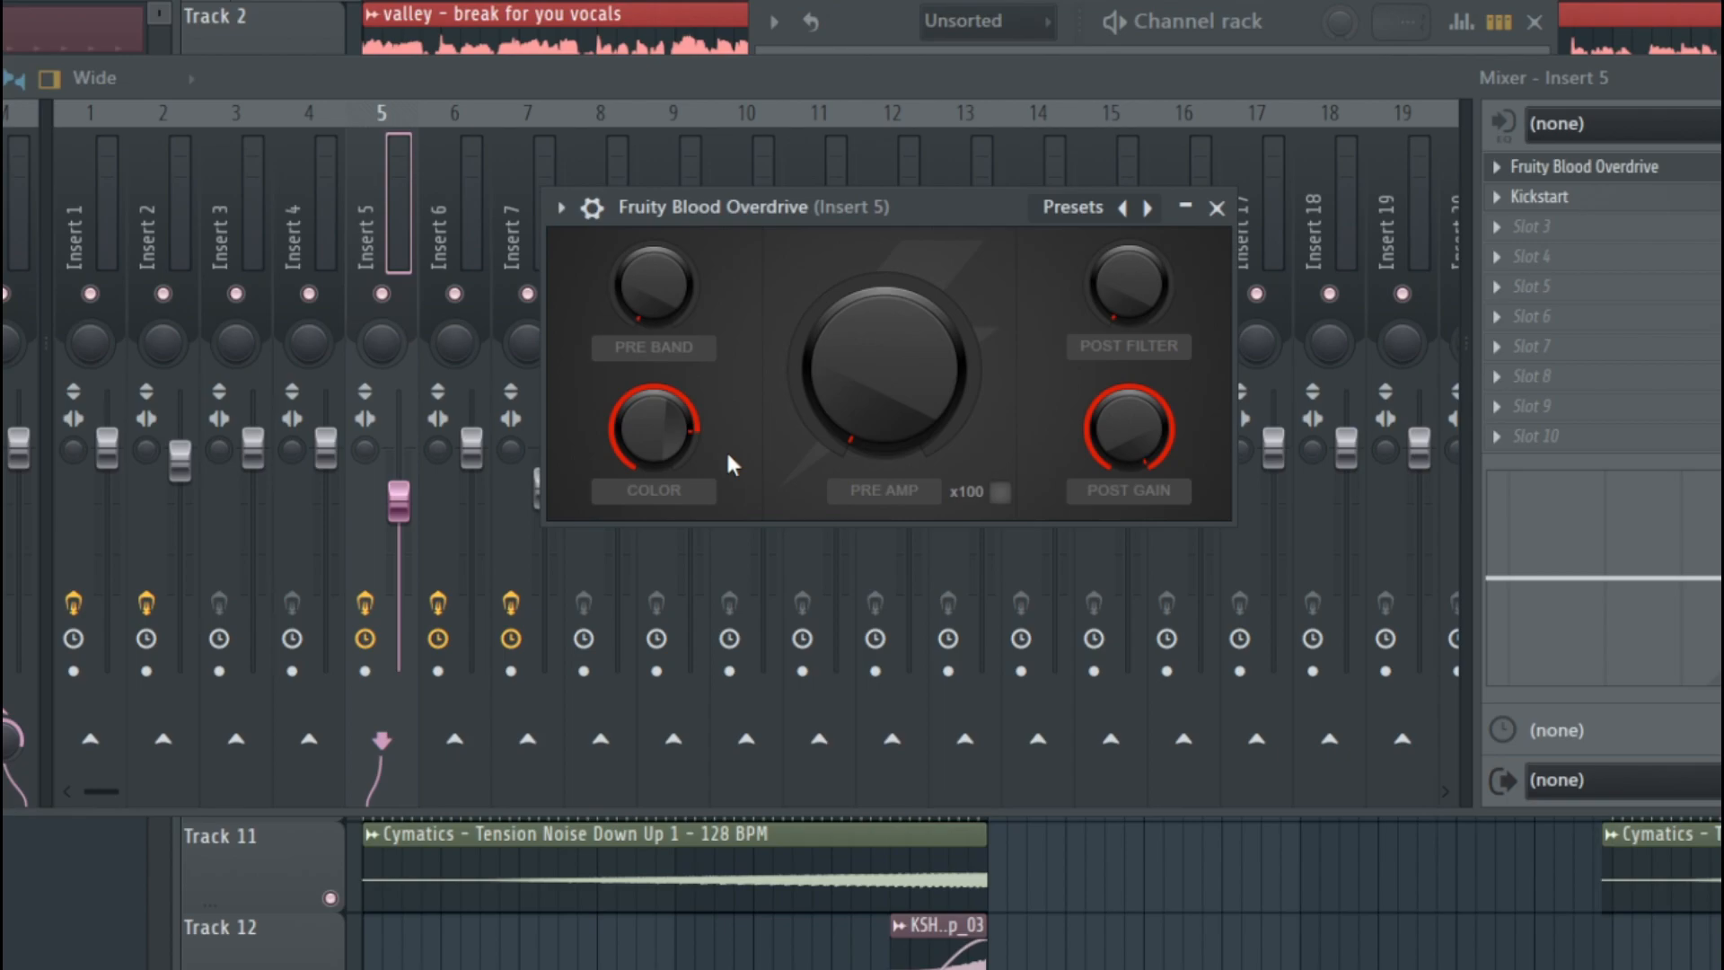
click(1539, 196)
drag(417, 191, 879, 214)
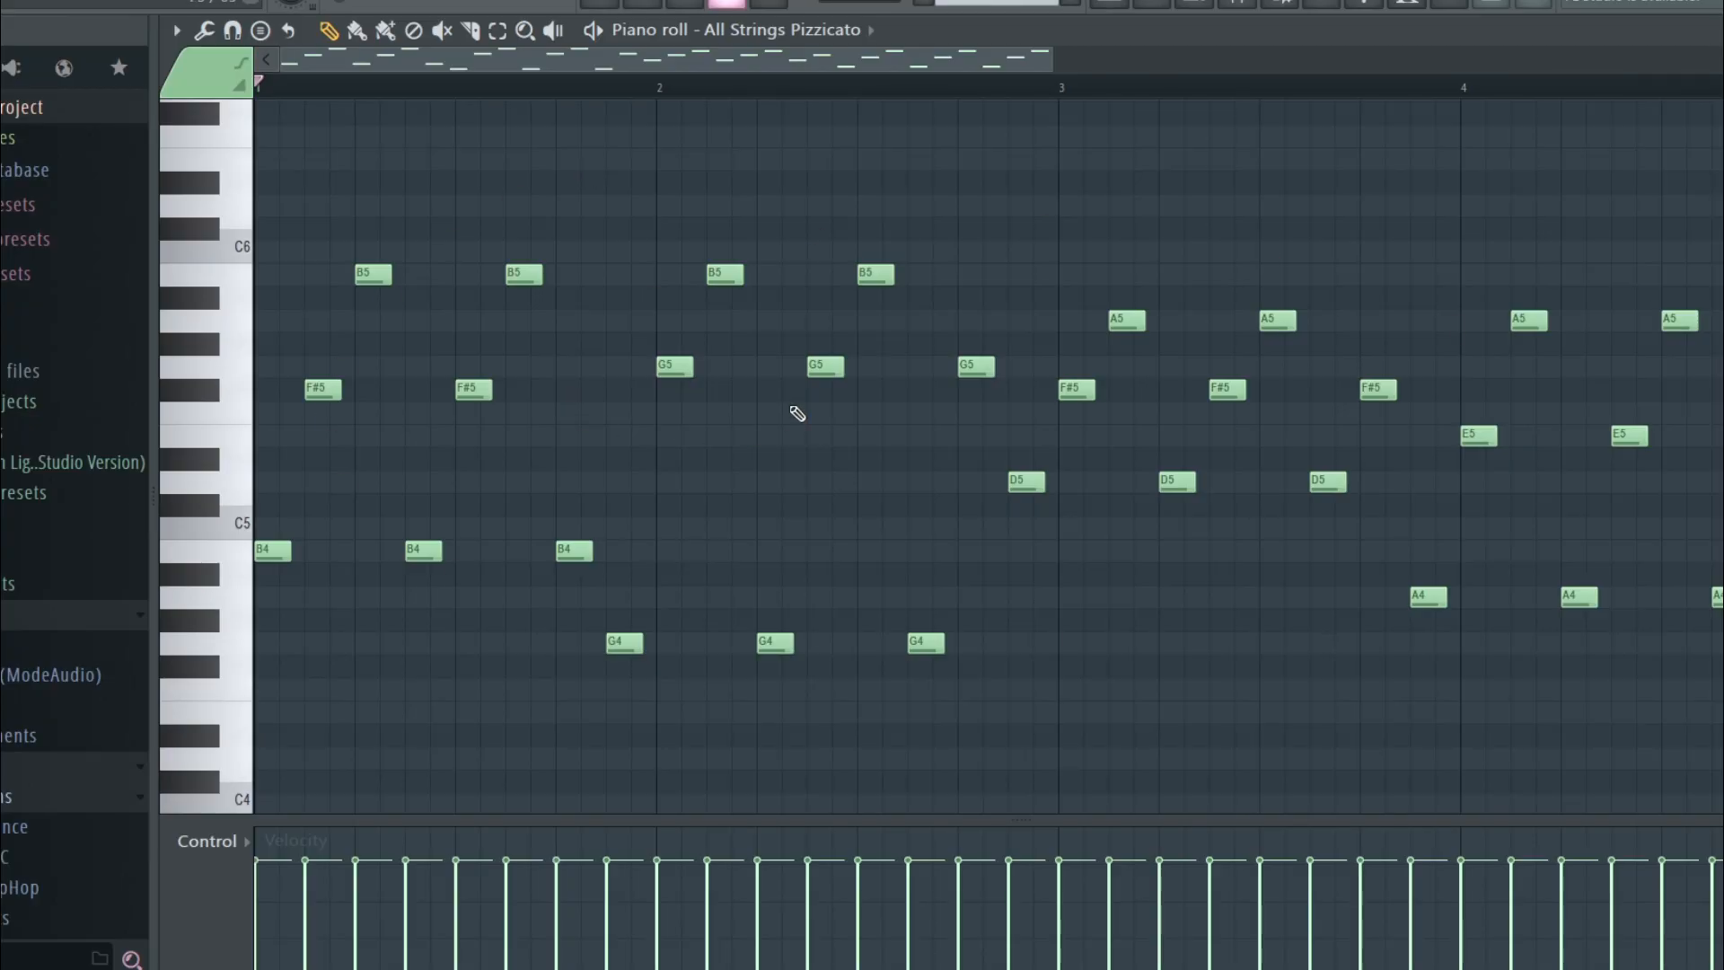
Look over the All Strings Pizzicato notes in the piano roll and play the pattern
scroll(1165, 442, down, 4)
scroll(543, 208, up, 5)
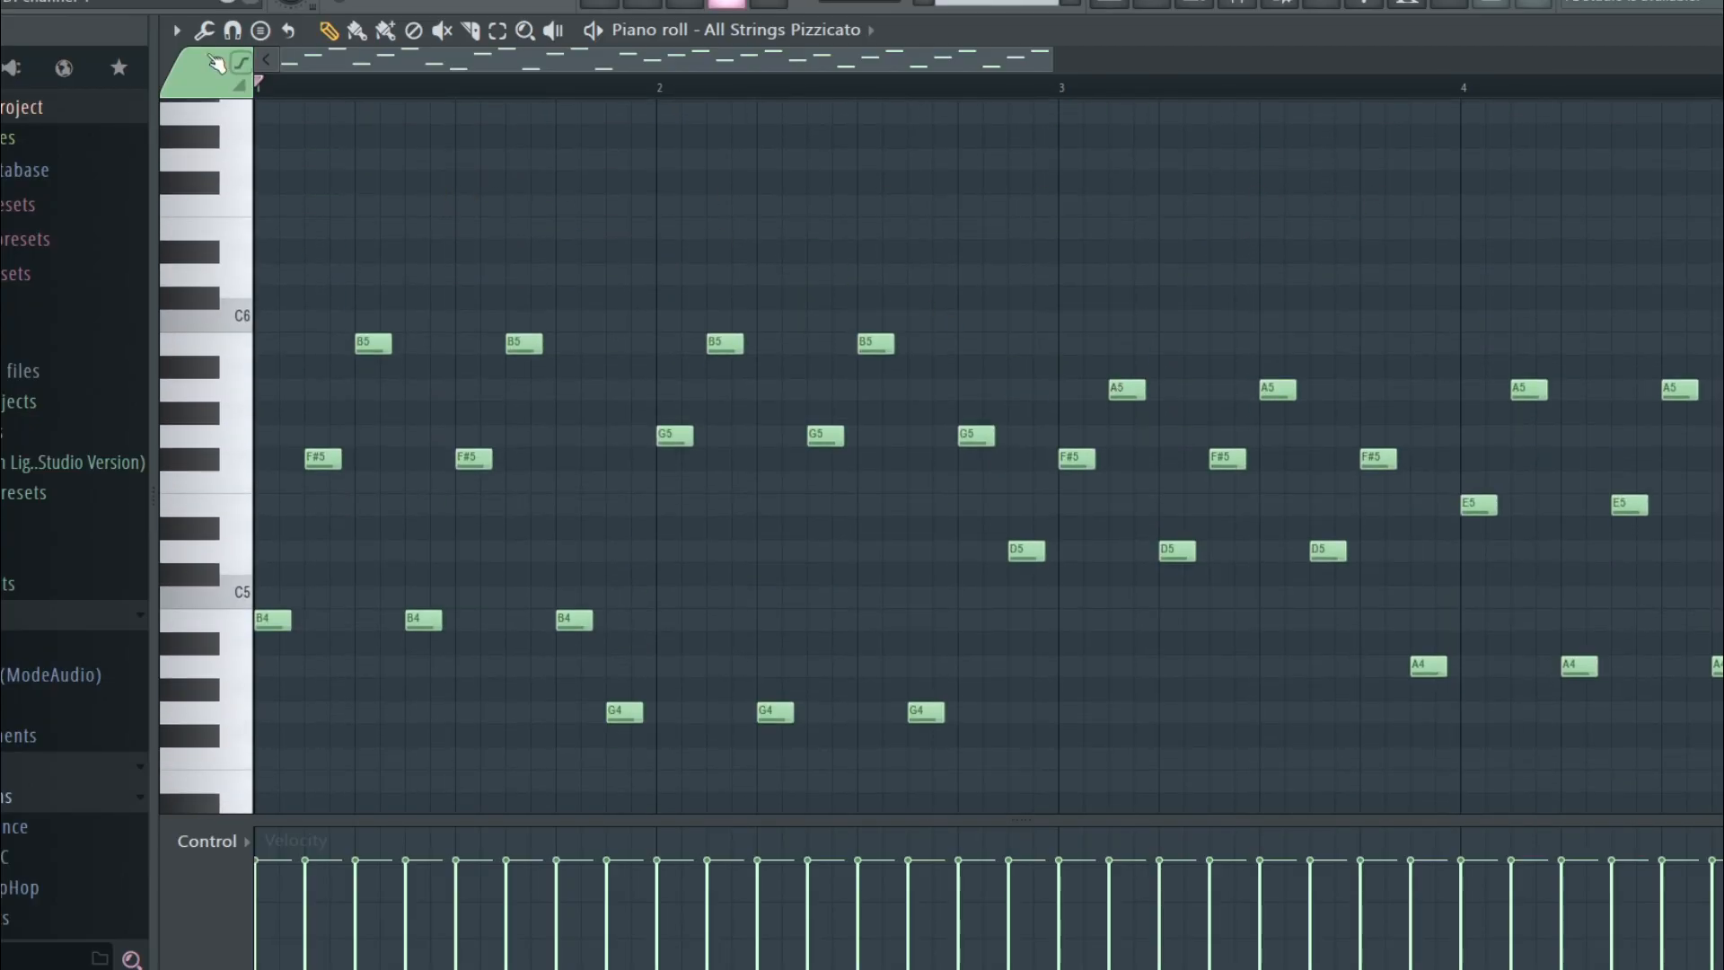
click(205, 32)
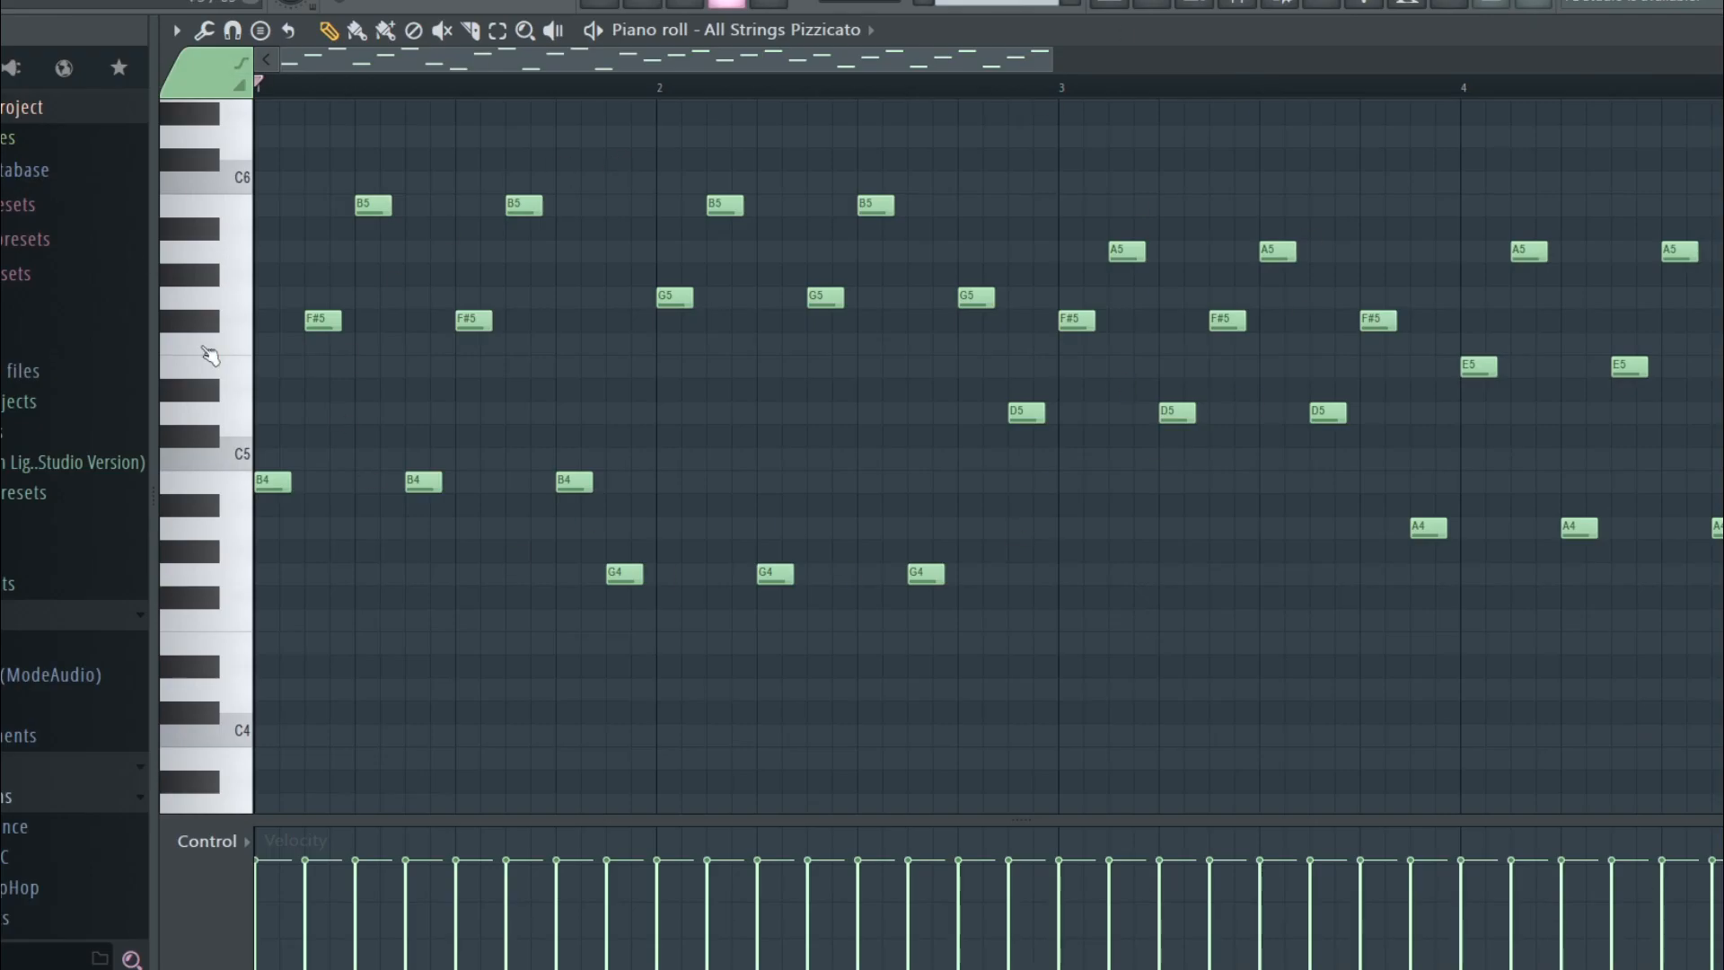
key(space)
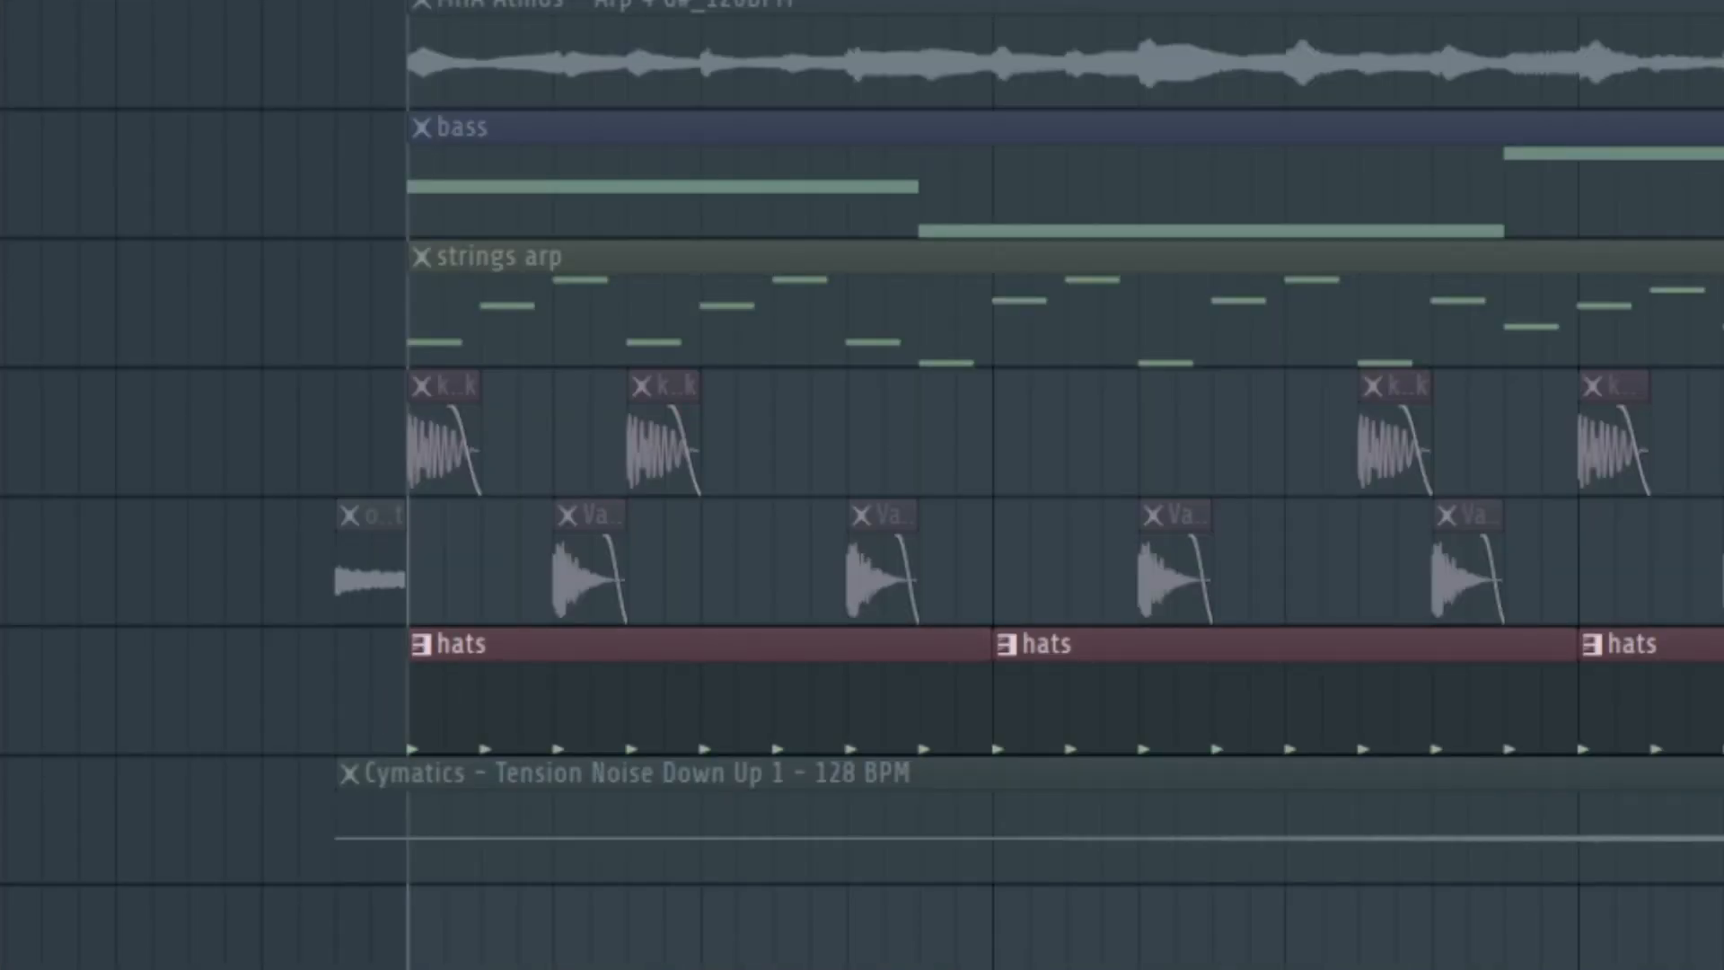
Show the channel rack and inspect the sampler settings of the Ultrasonic Closed Hi-Hat 10 channel
key(F6)
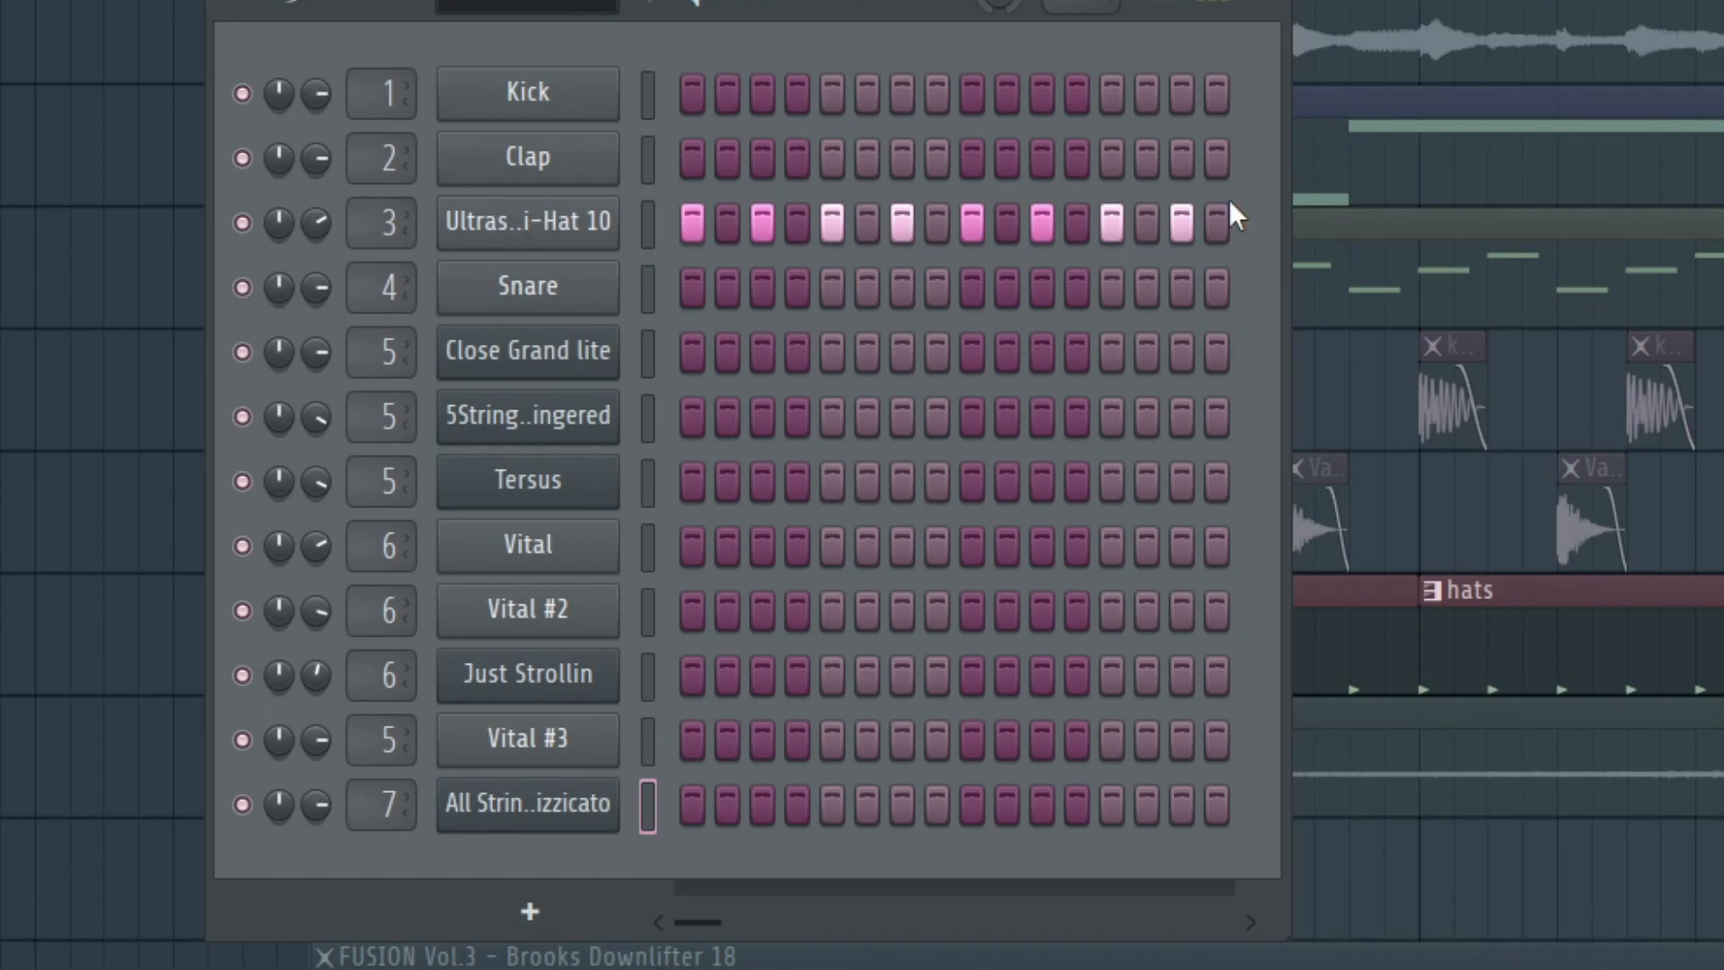
click(545, 232)
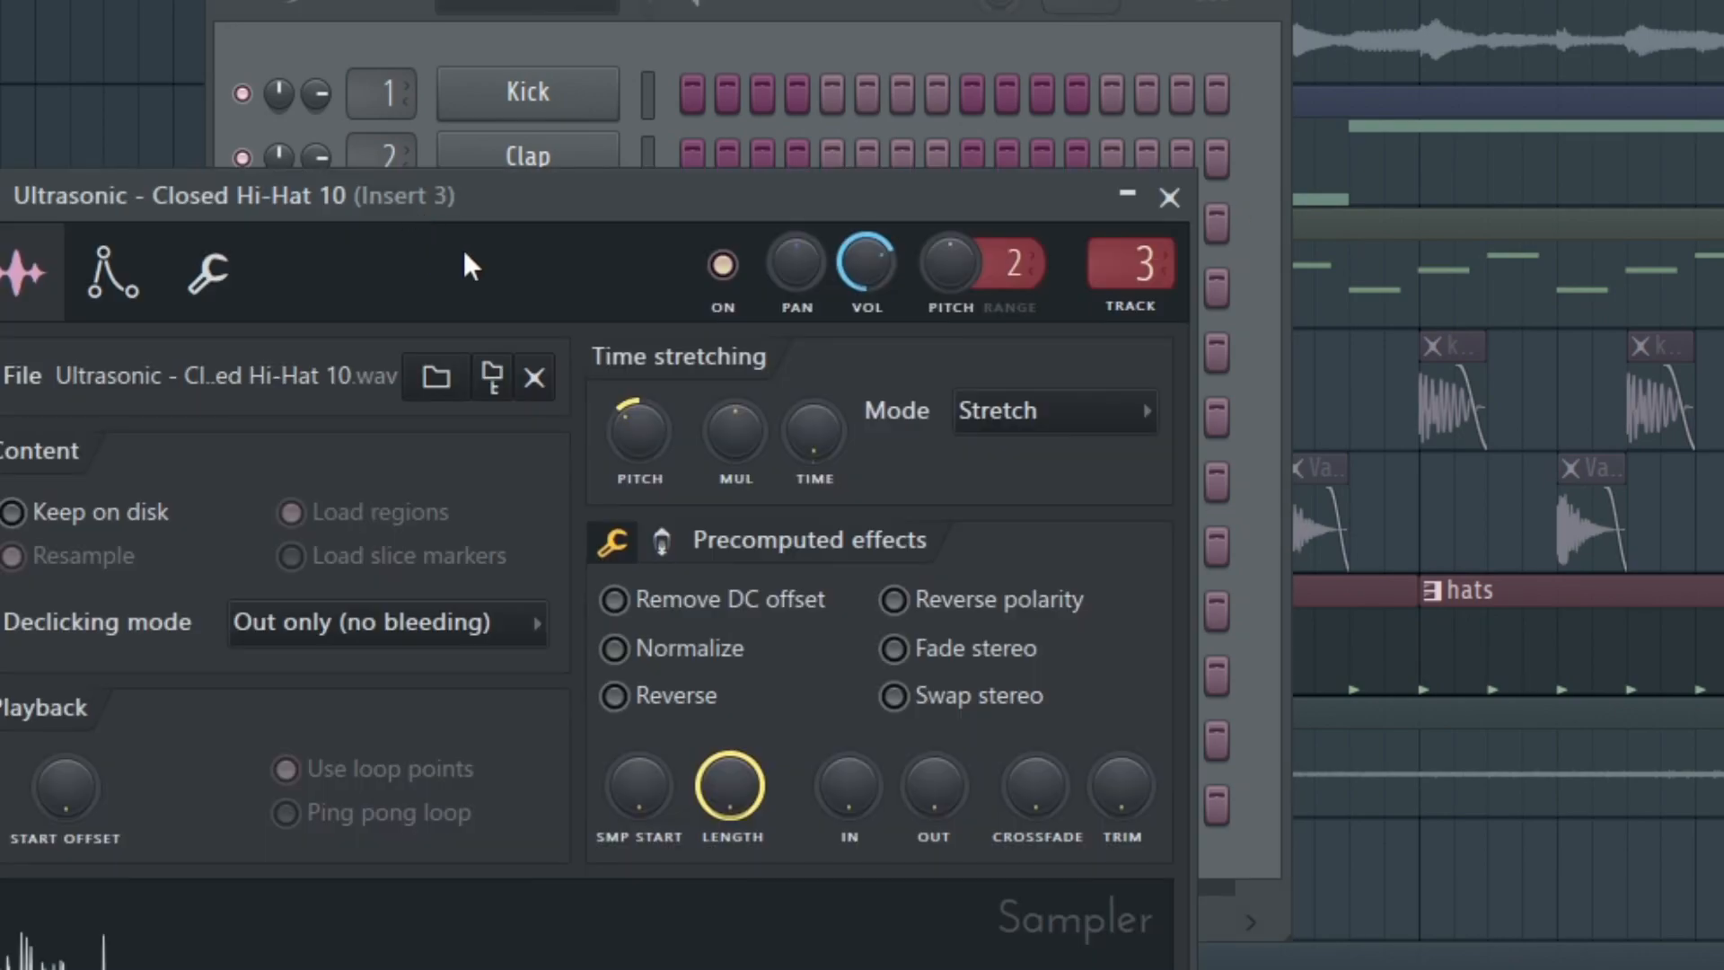
click(1169, 197)
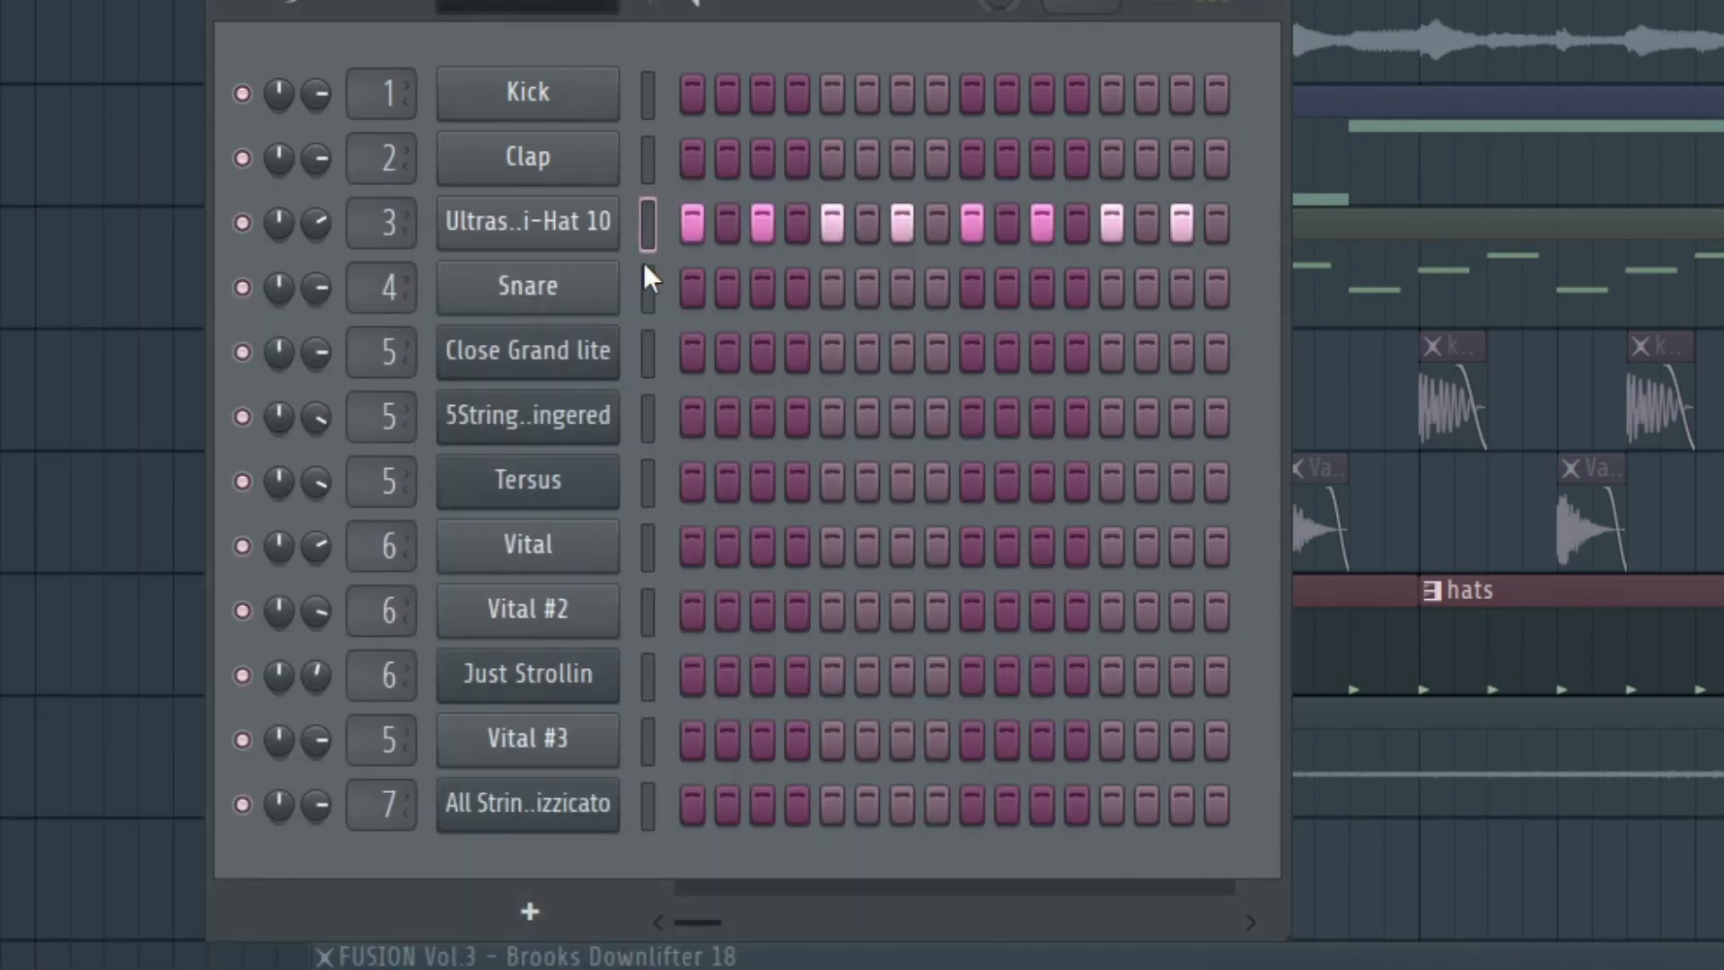
Fill each 2 steps on the Ultrasonic Closed Hi-Hat 10 channel and play the pattern
right_click(528, 222)
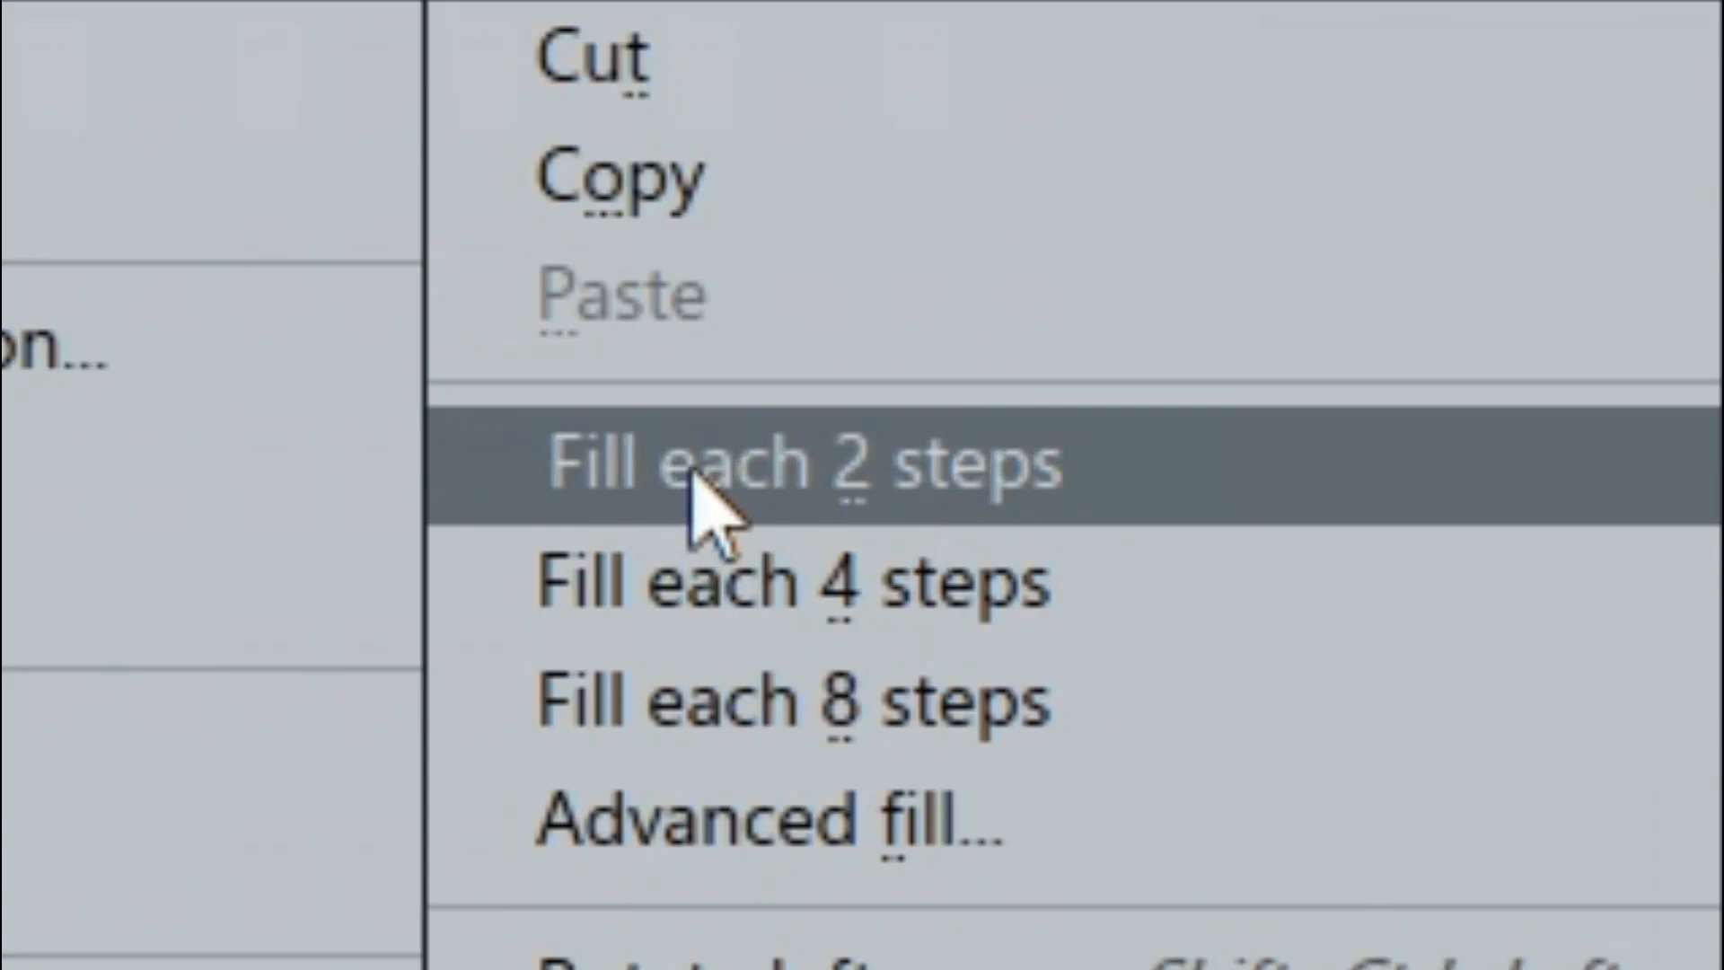
click(696, 469)
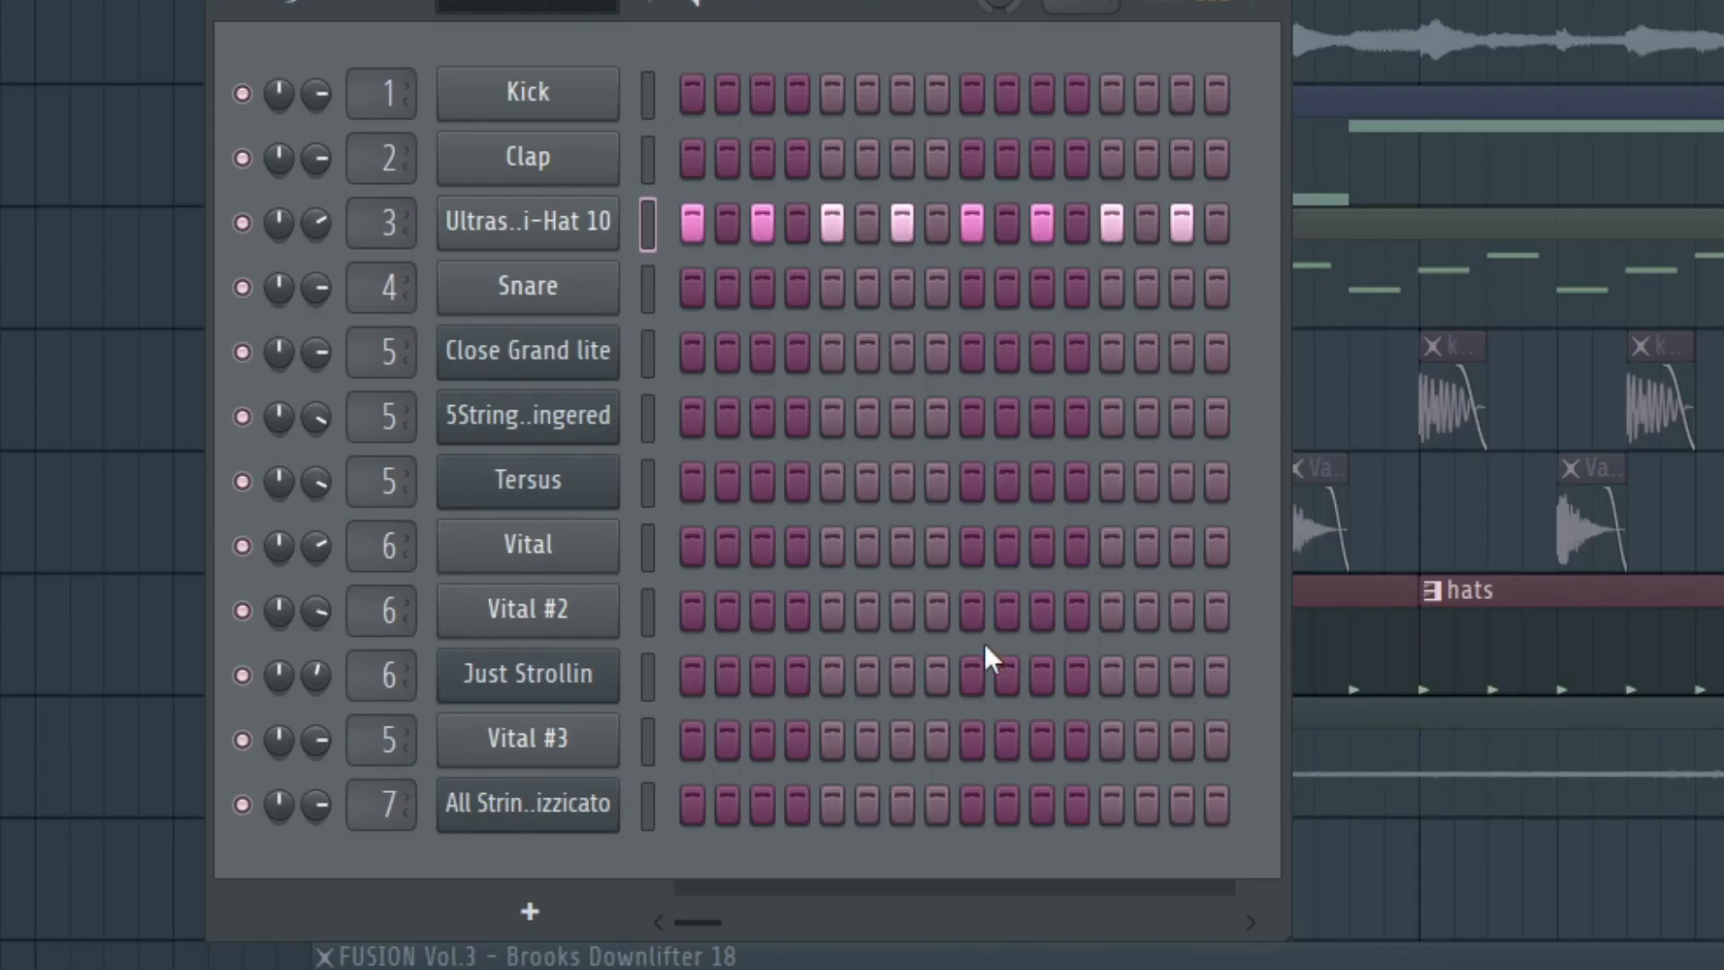
key(space)
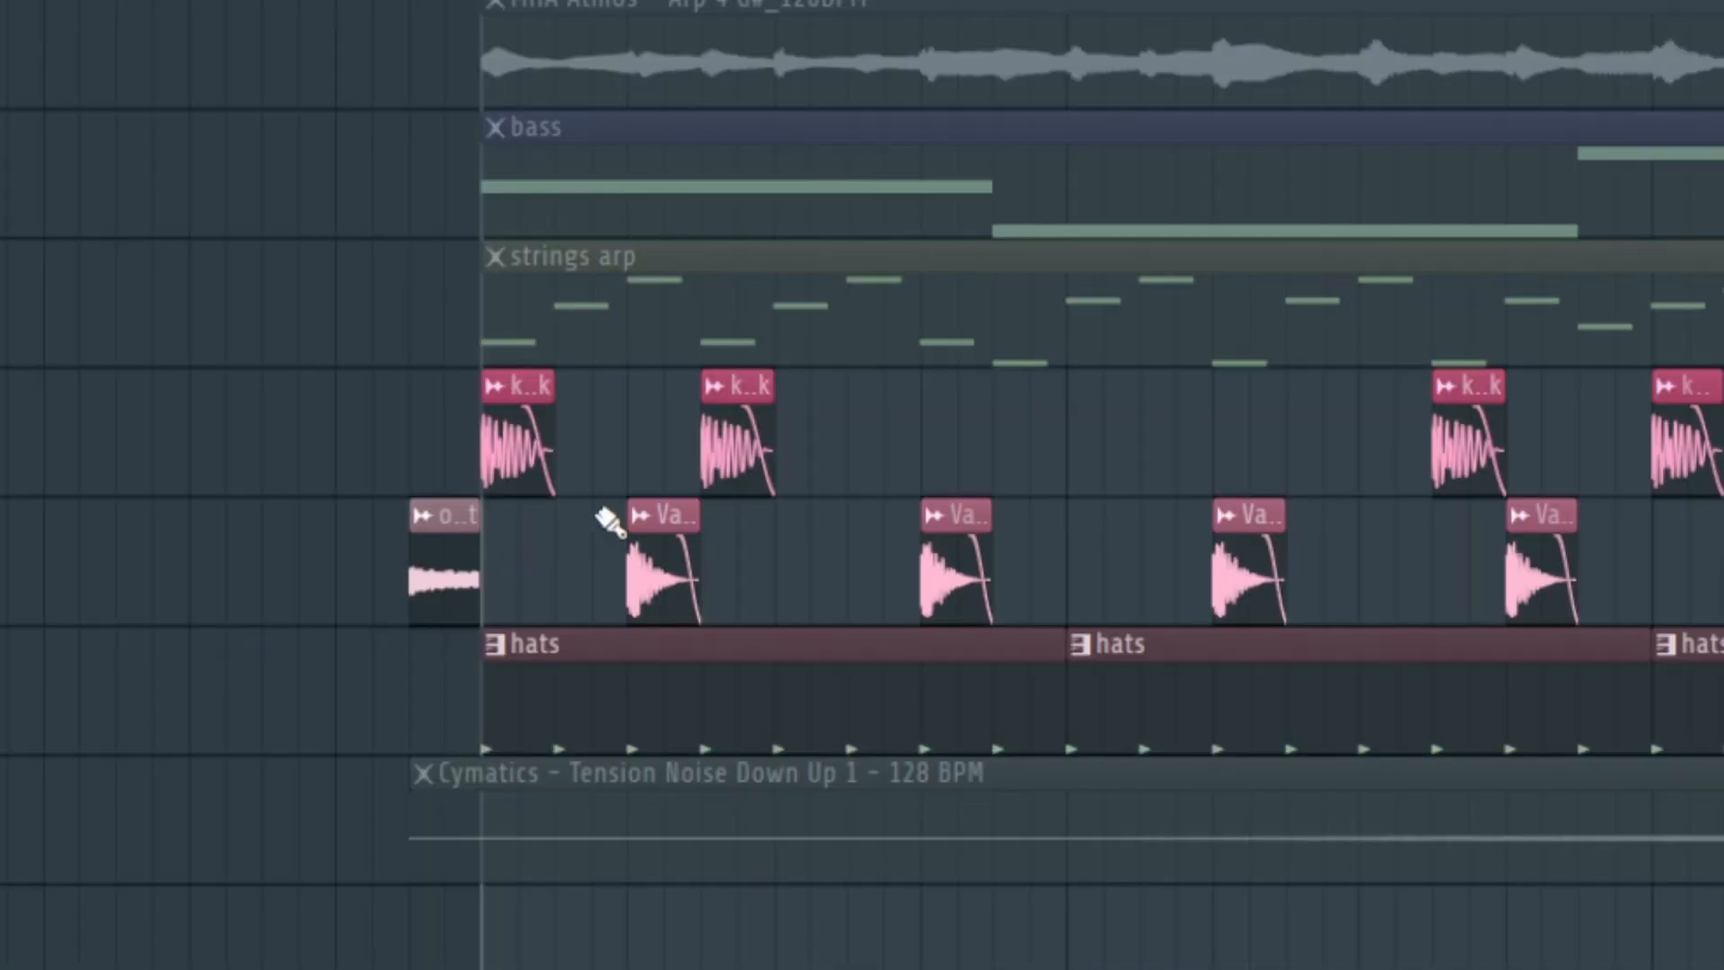
Play the song from the short open-hat clip on Track 9 just before bar 17
click(409, 2)
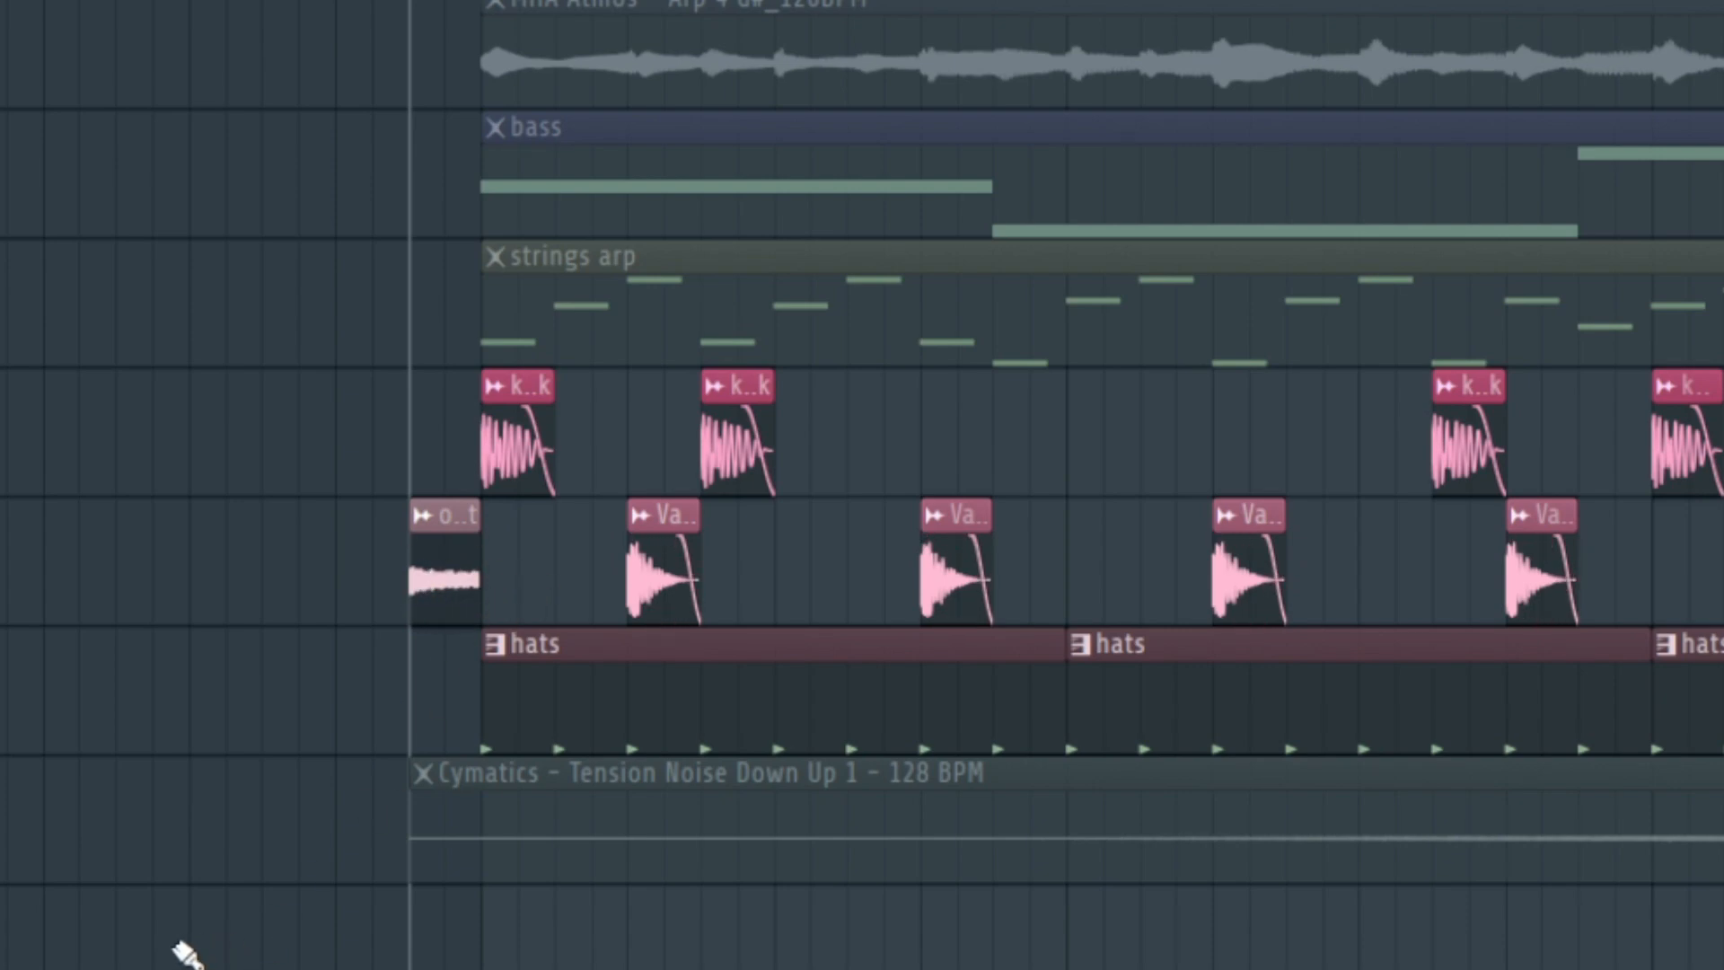
key(space)
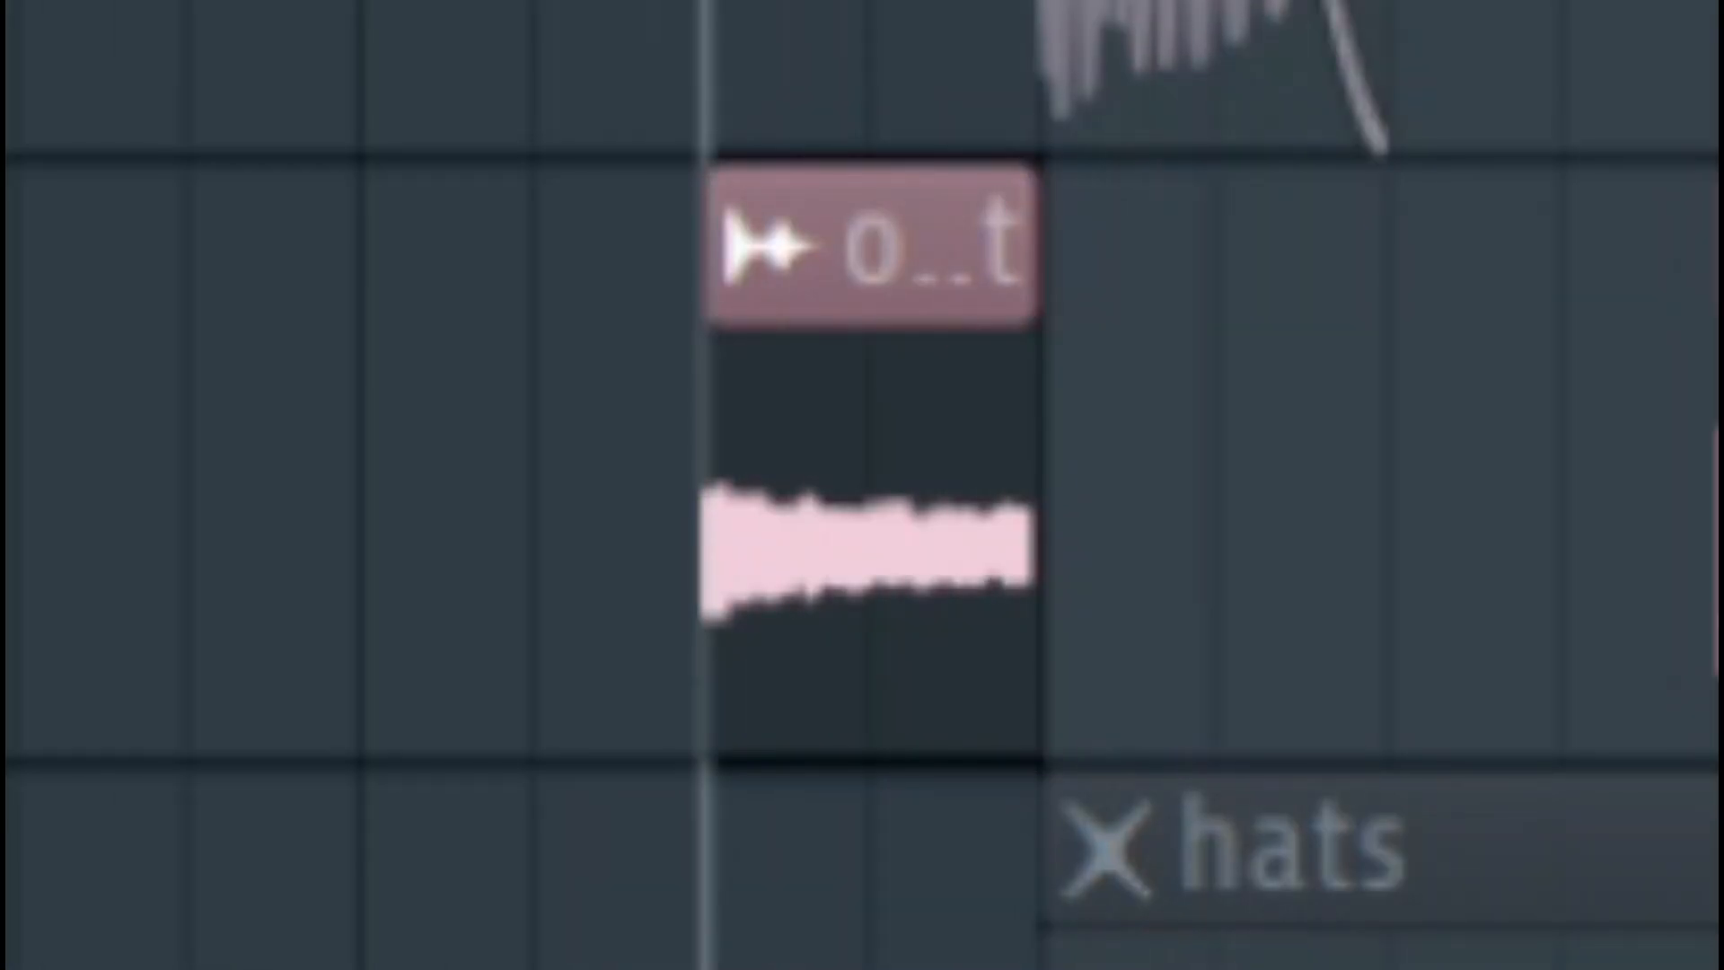
key(space)
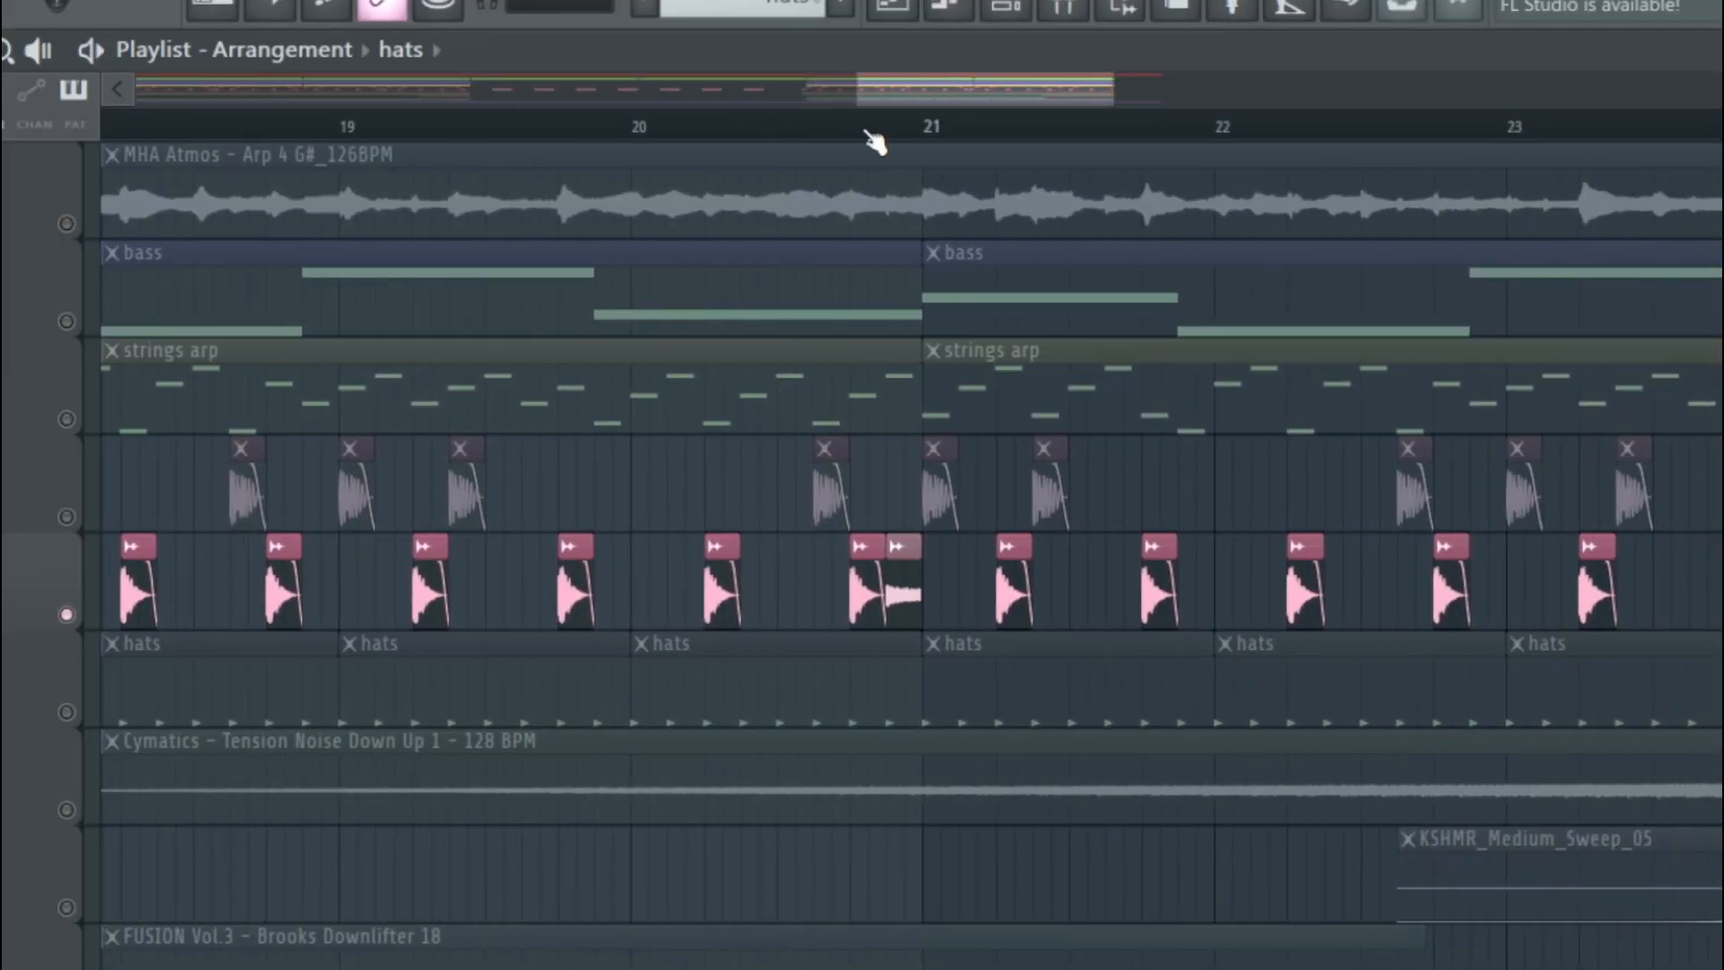
Unmute Tracks 8 and 10 alongside Track 9 and play the arrangement
drag(922, 97, 850, 101)
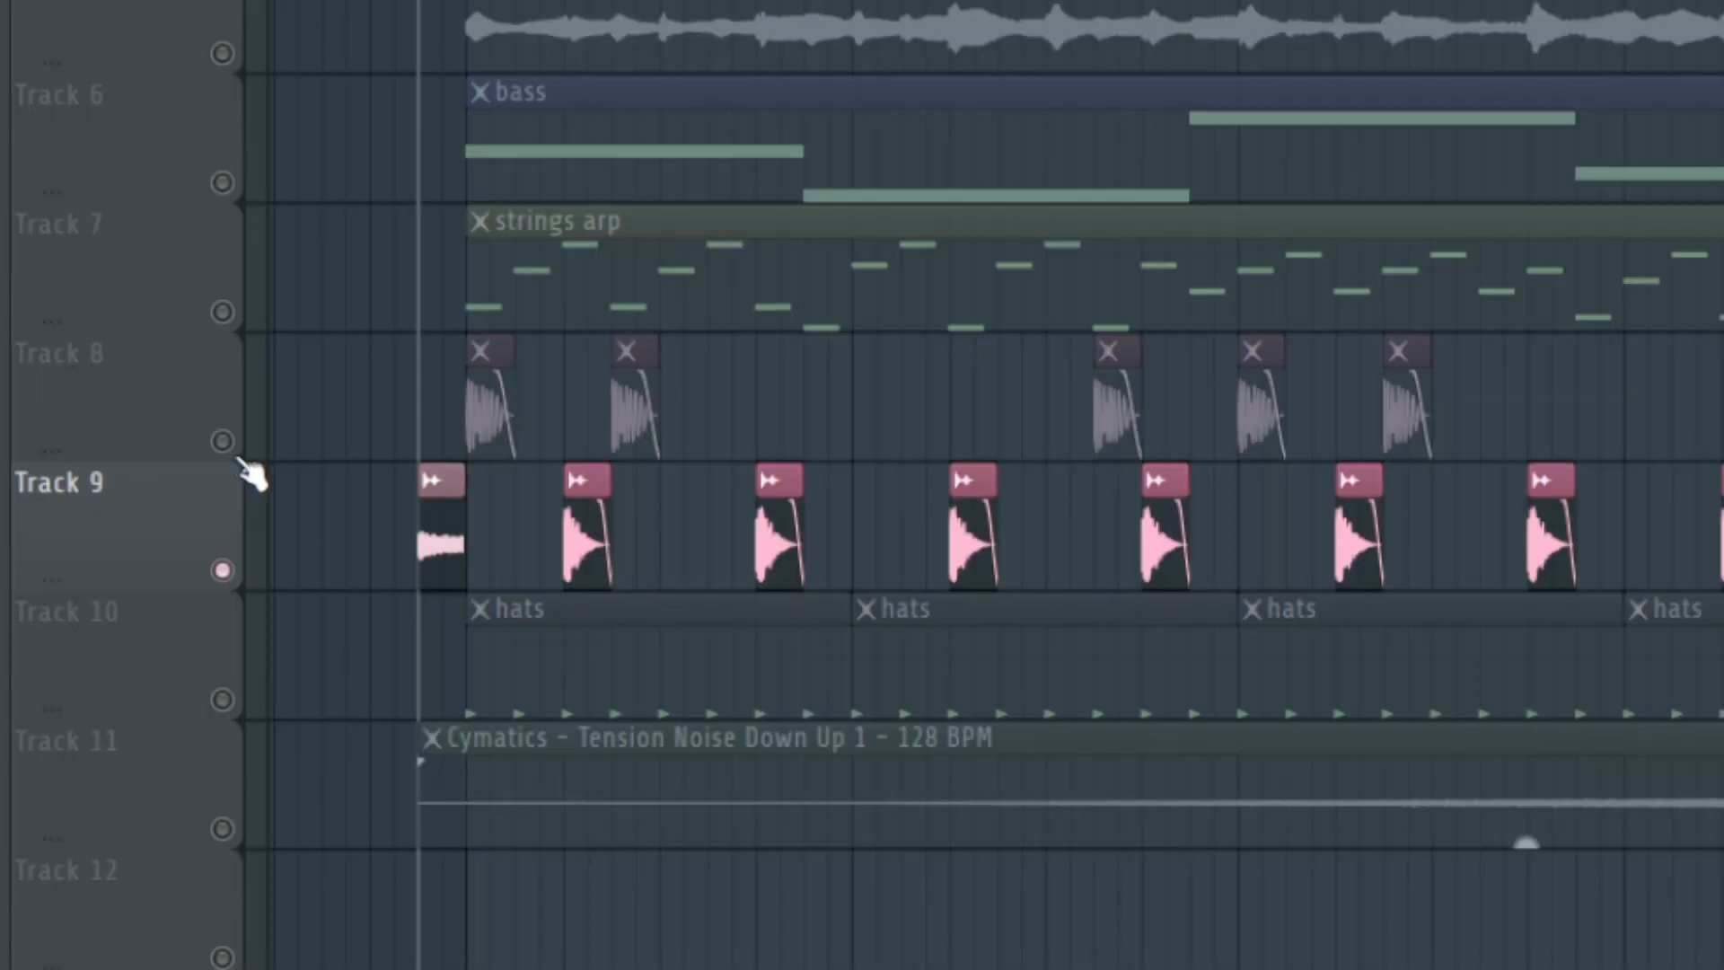
click(222, 441)
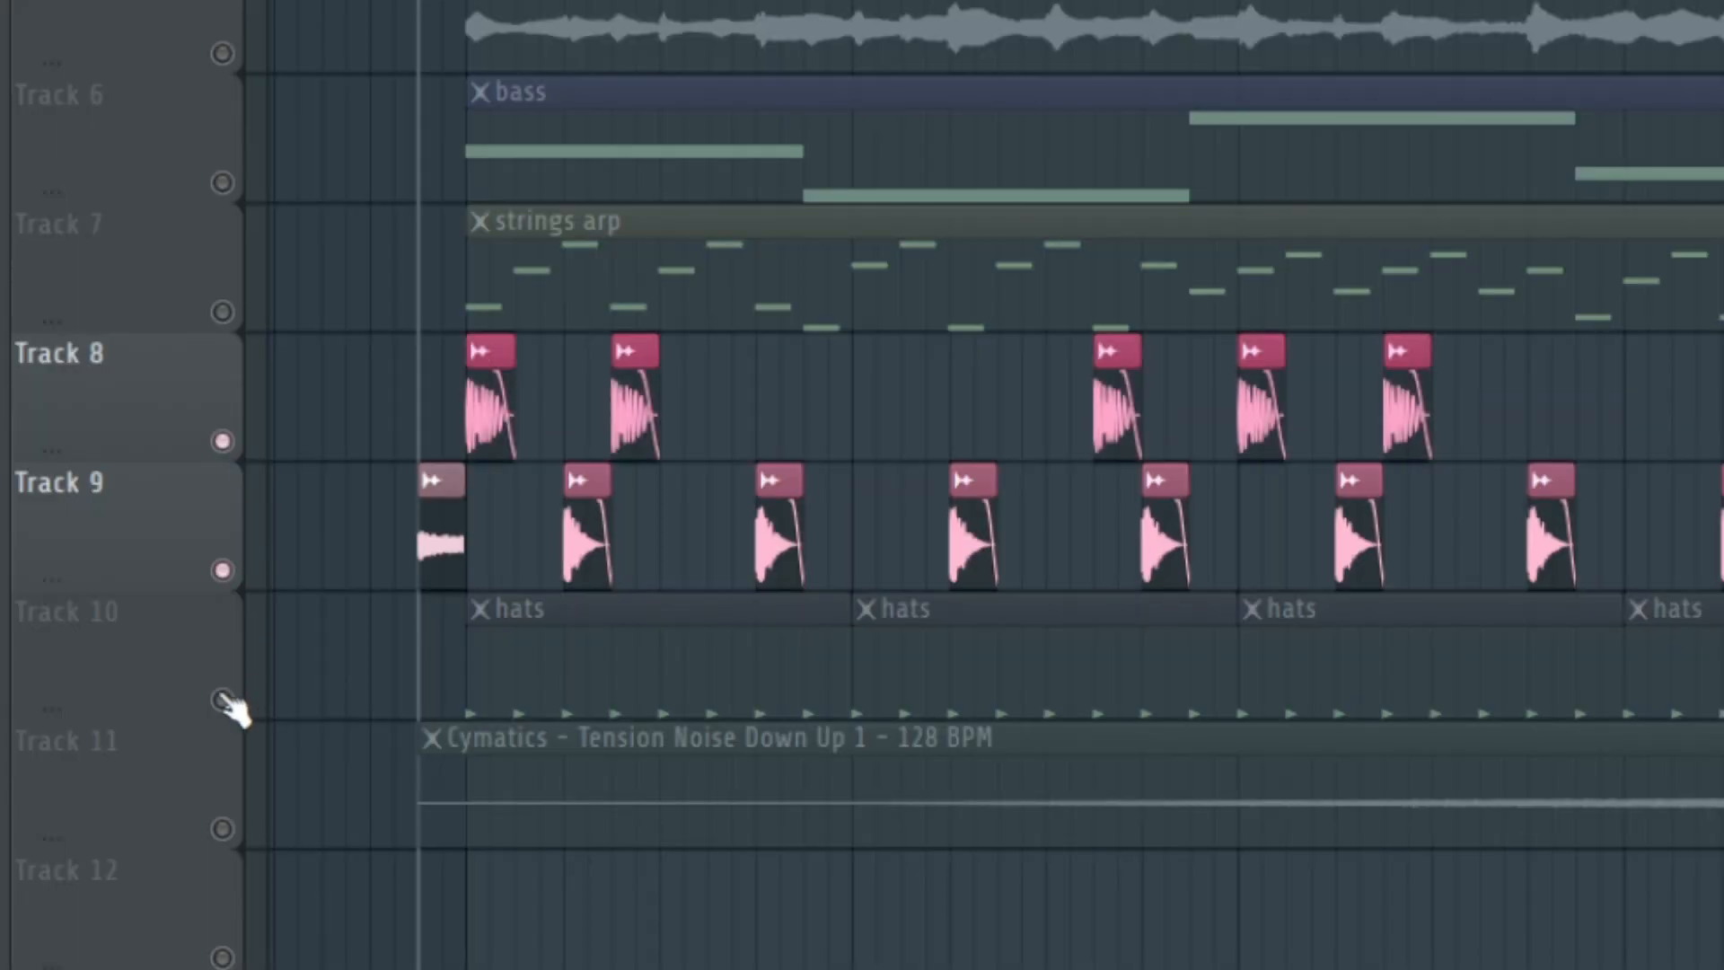
click(222, 699)
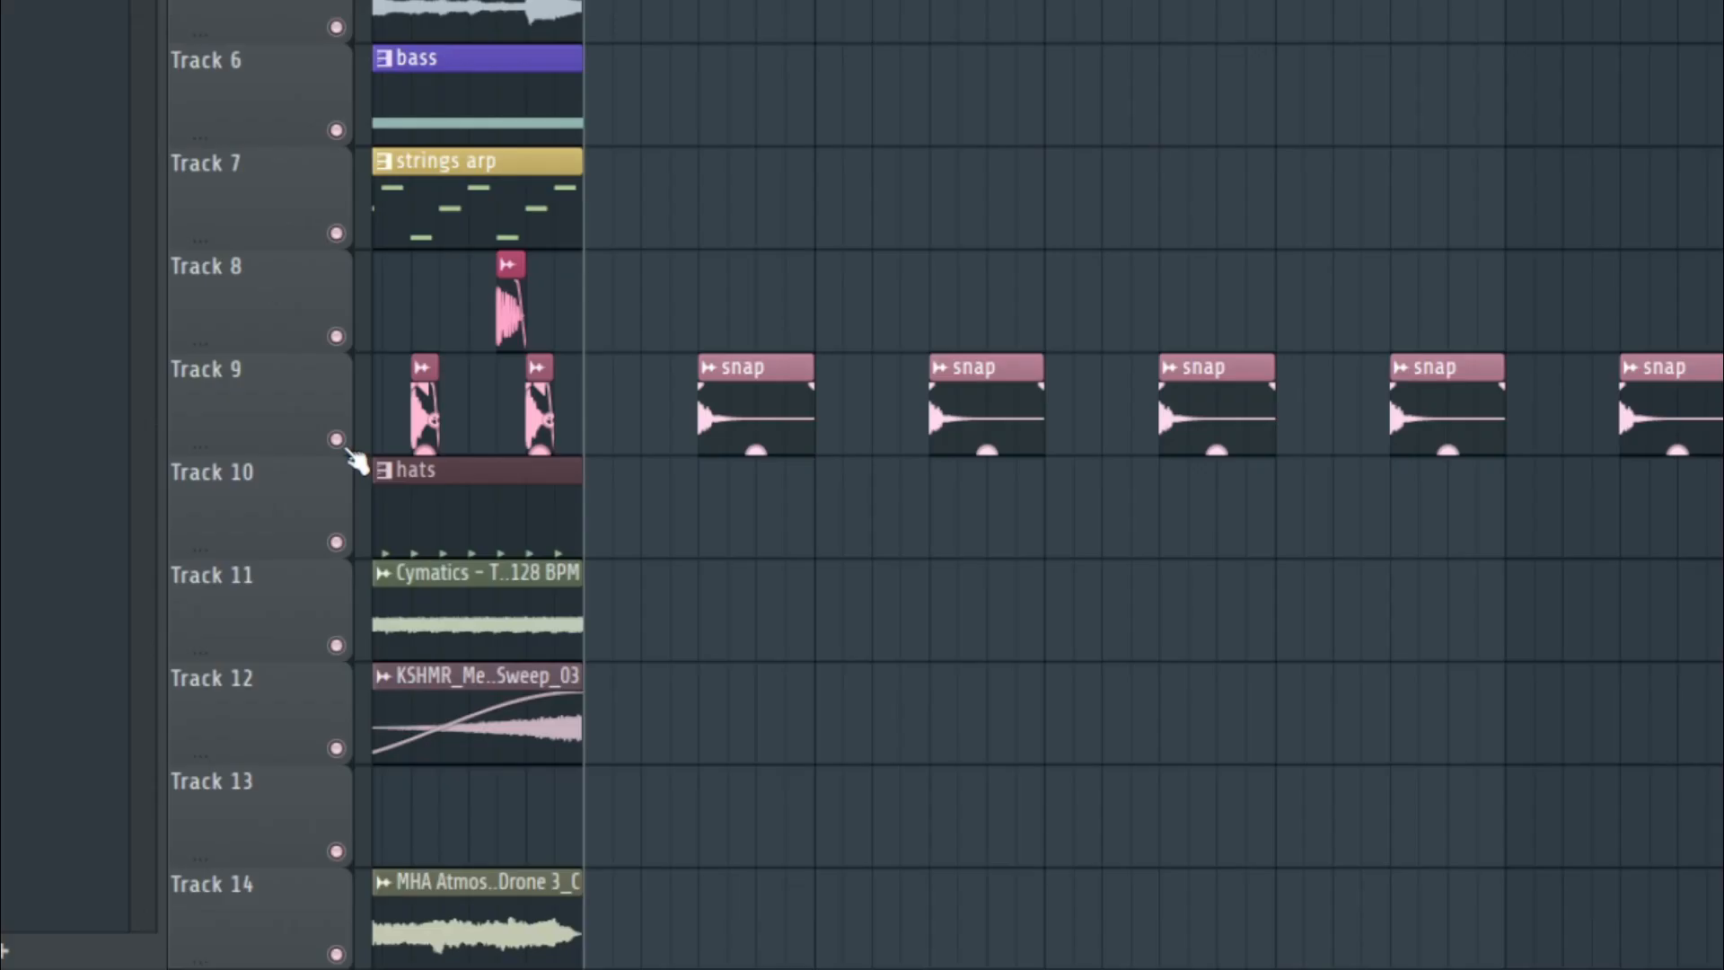
key(space)
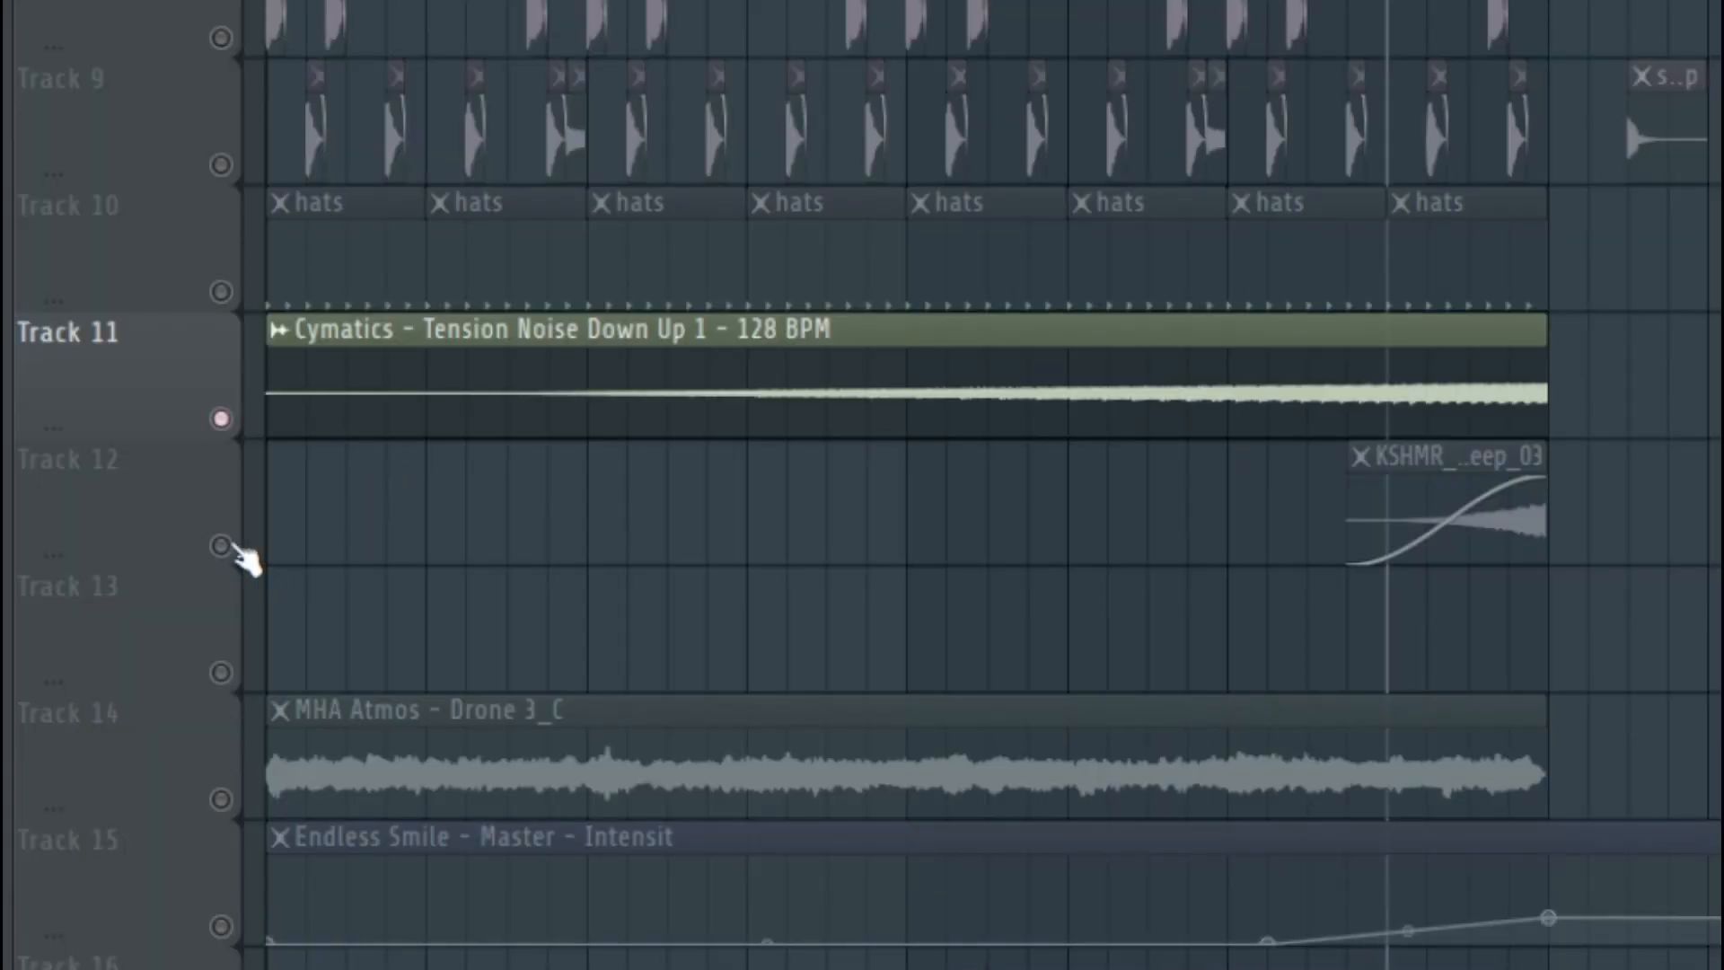
Solo Track 12 and Track 5 in turn to hear the KSHMR sweep and the MHA Atmos arp
right_click(222, 545)
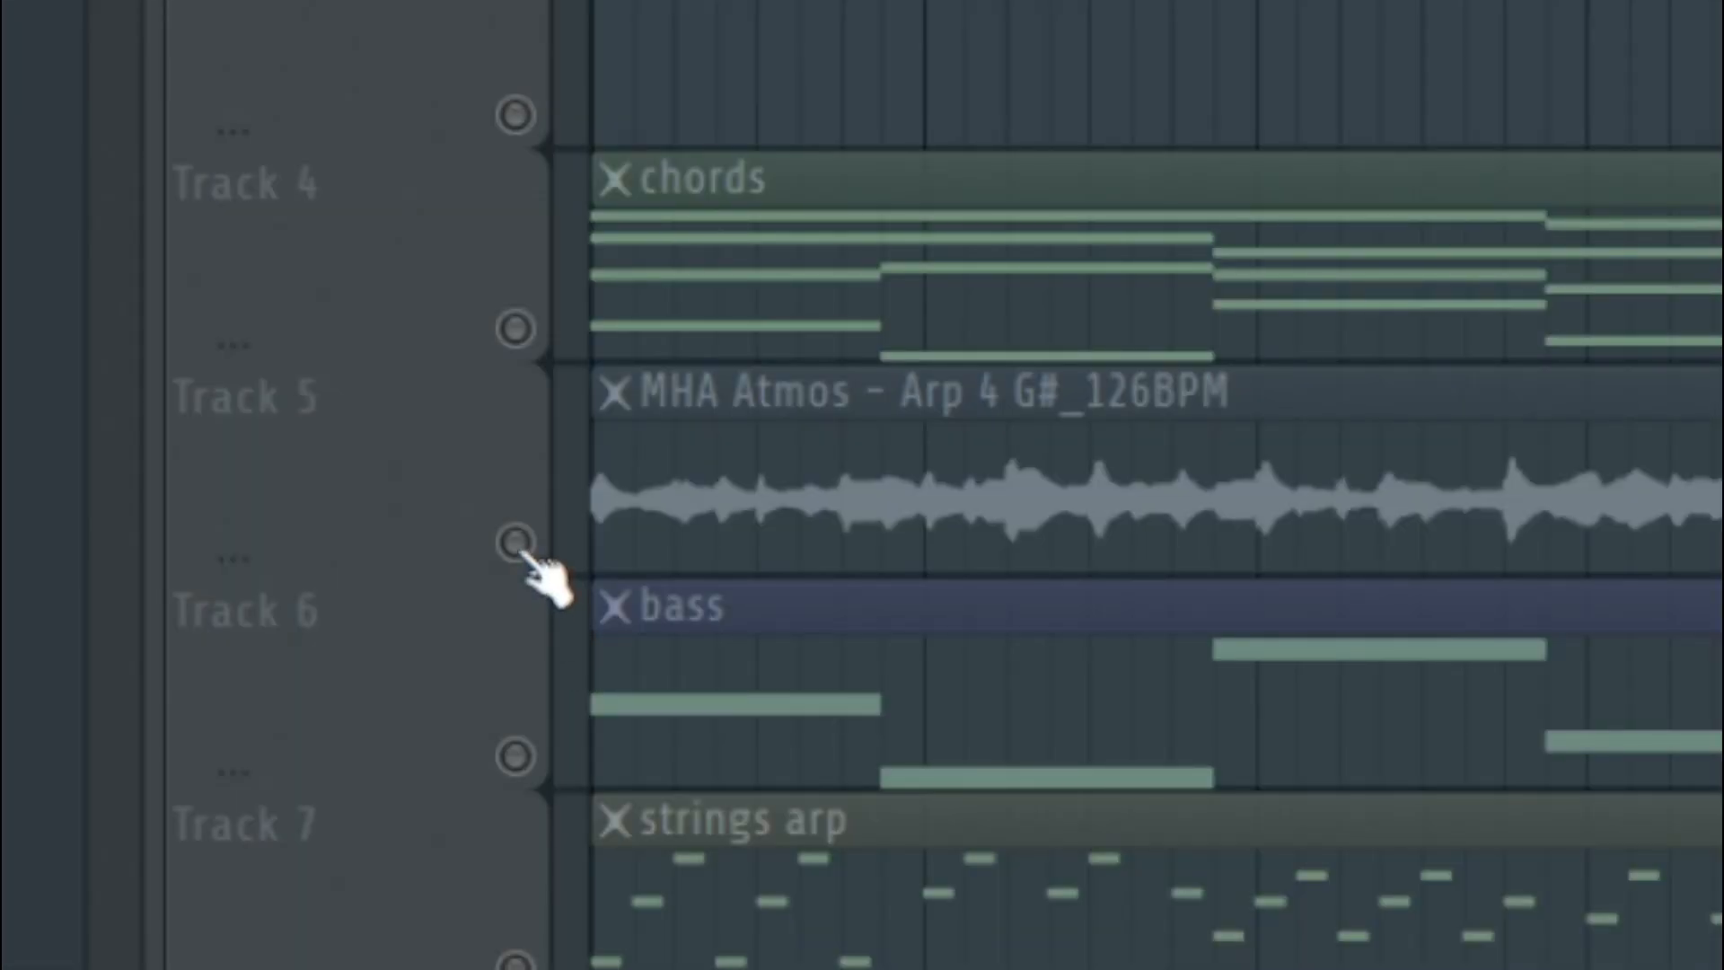
right_click(516, 544)
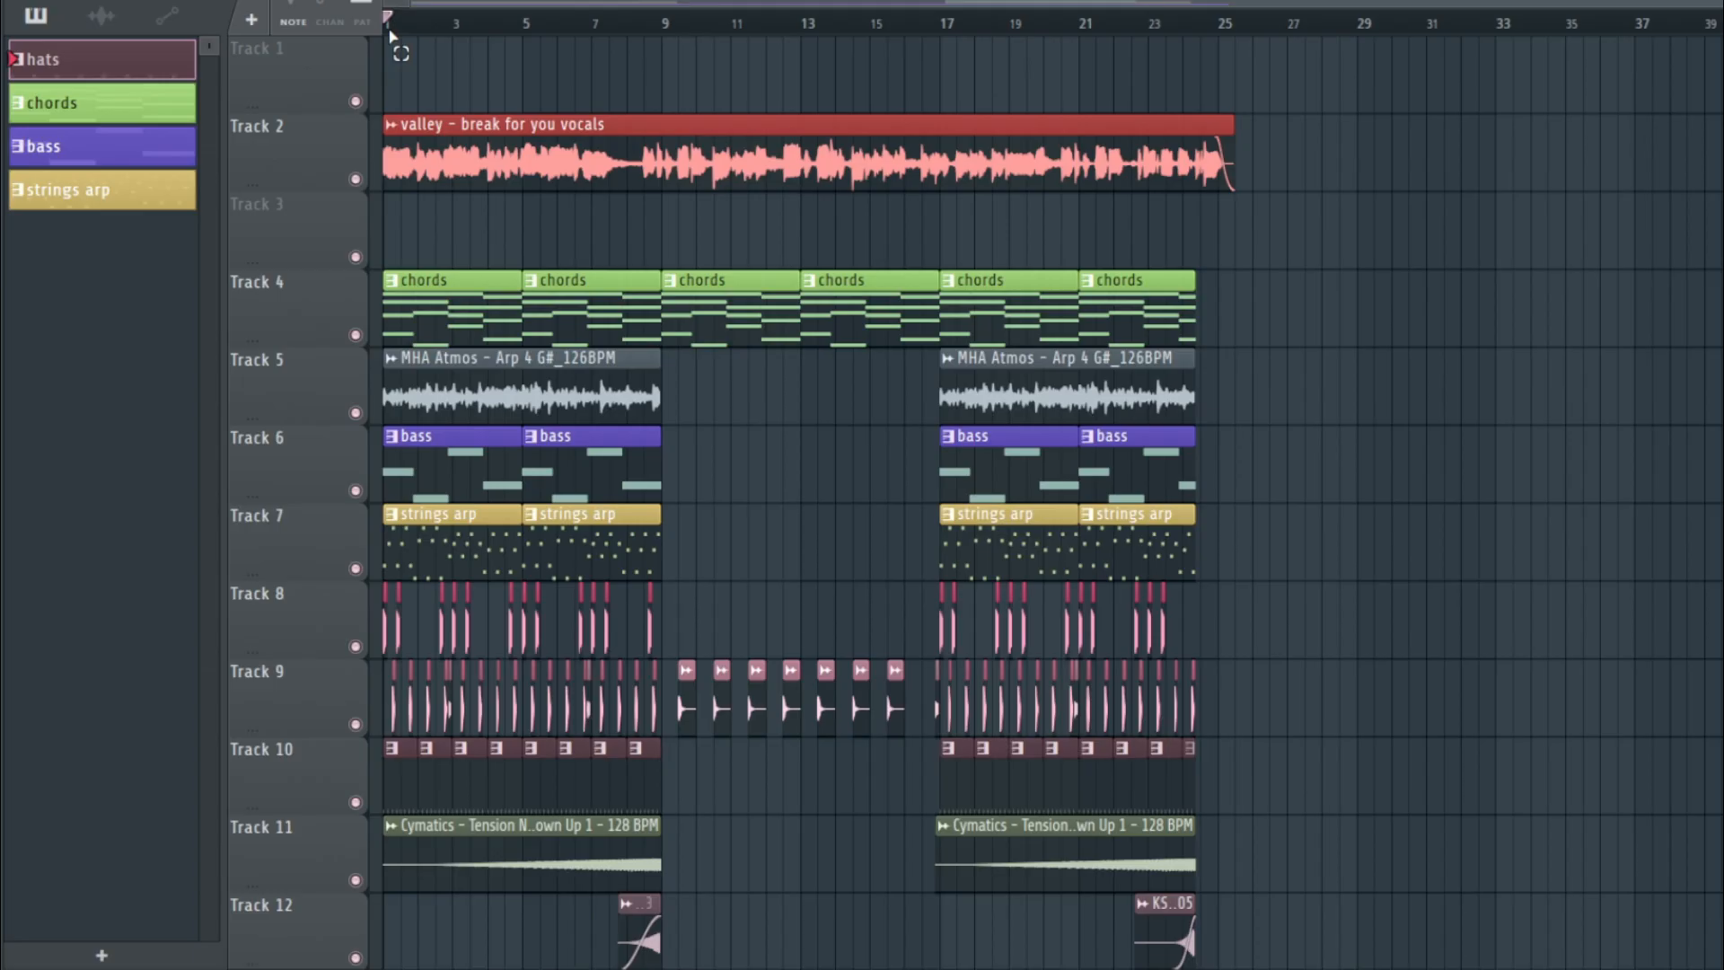
Look over the full arrangement, from the vocals on Track 2 to the Endless Smile automation on Track 15
drag(392, 38, 1203, 27)
click(1560, 289)
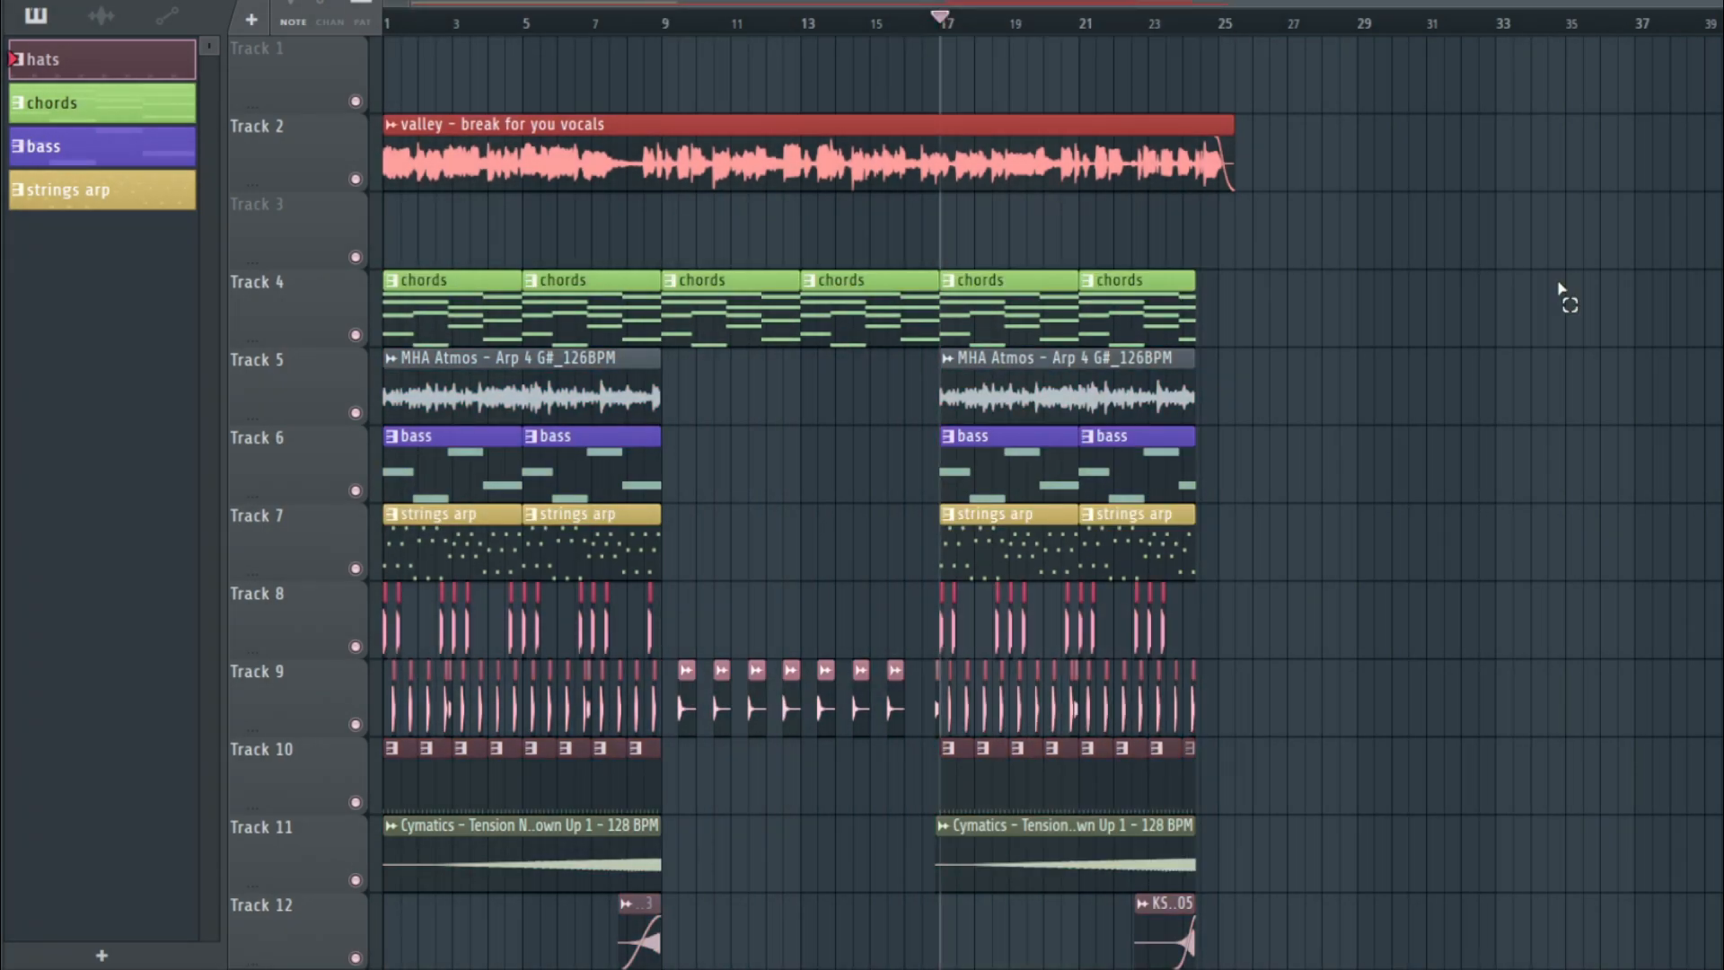
scroll(1559, 289, down, 5)
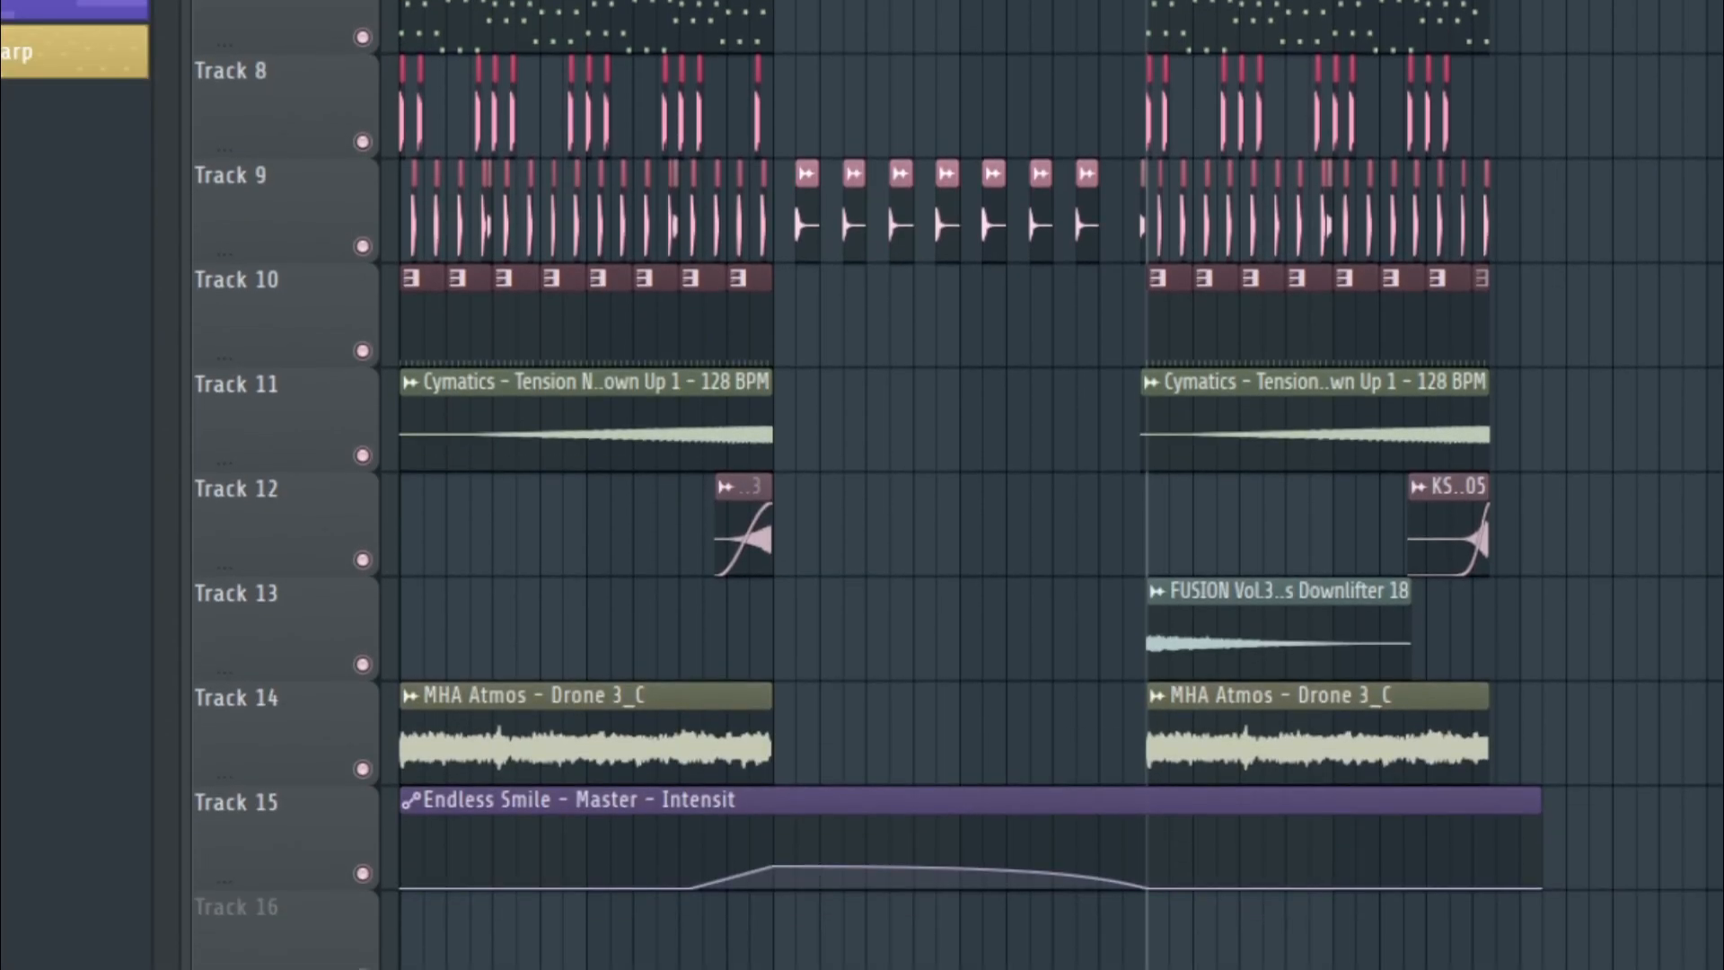
scroll(988, 485, up, 5)
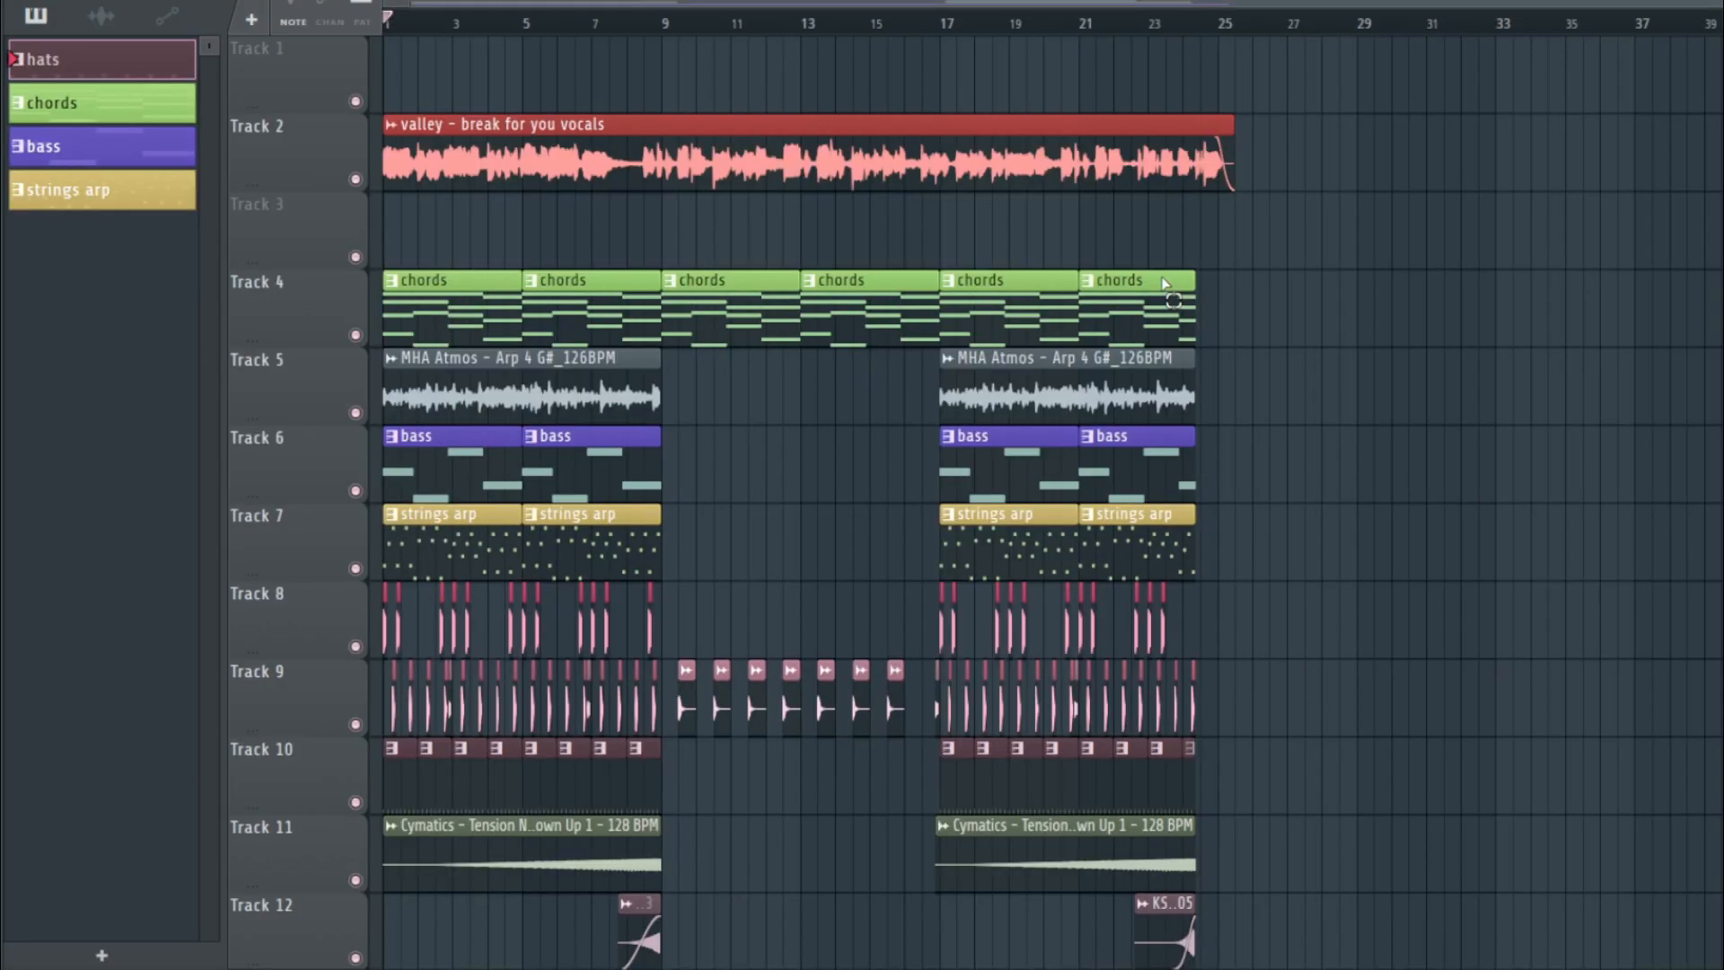
scroll(808, 477, down, 5)
scroll(1405, 531, up, 5)
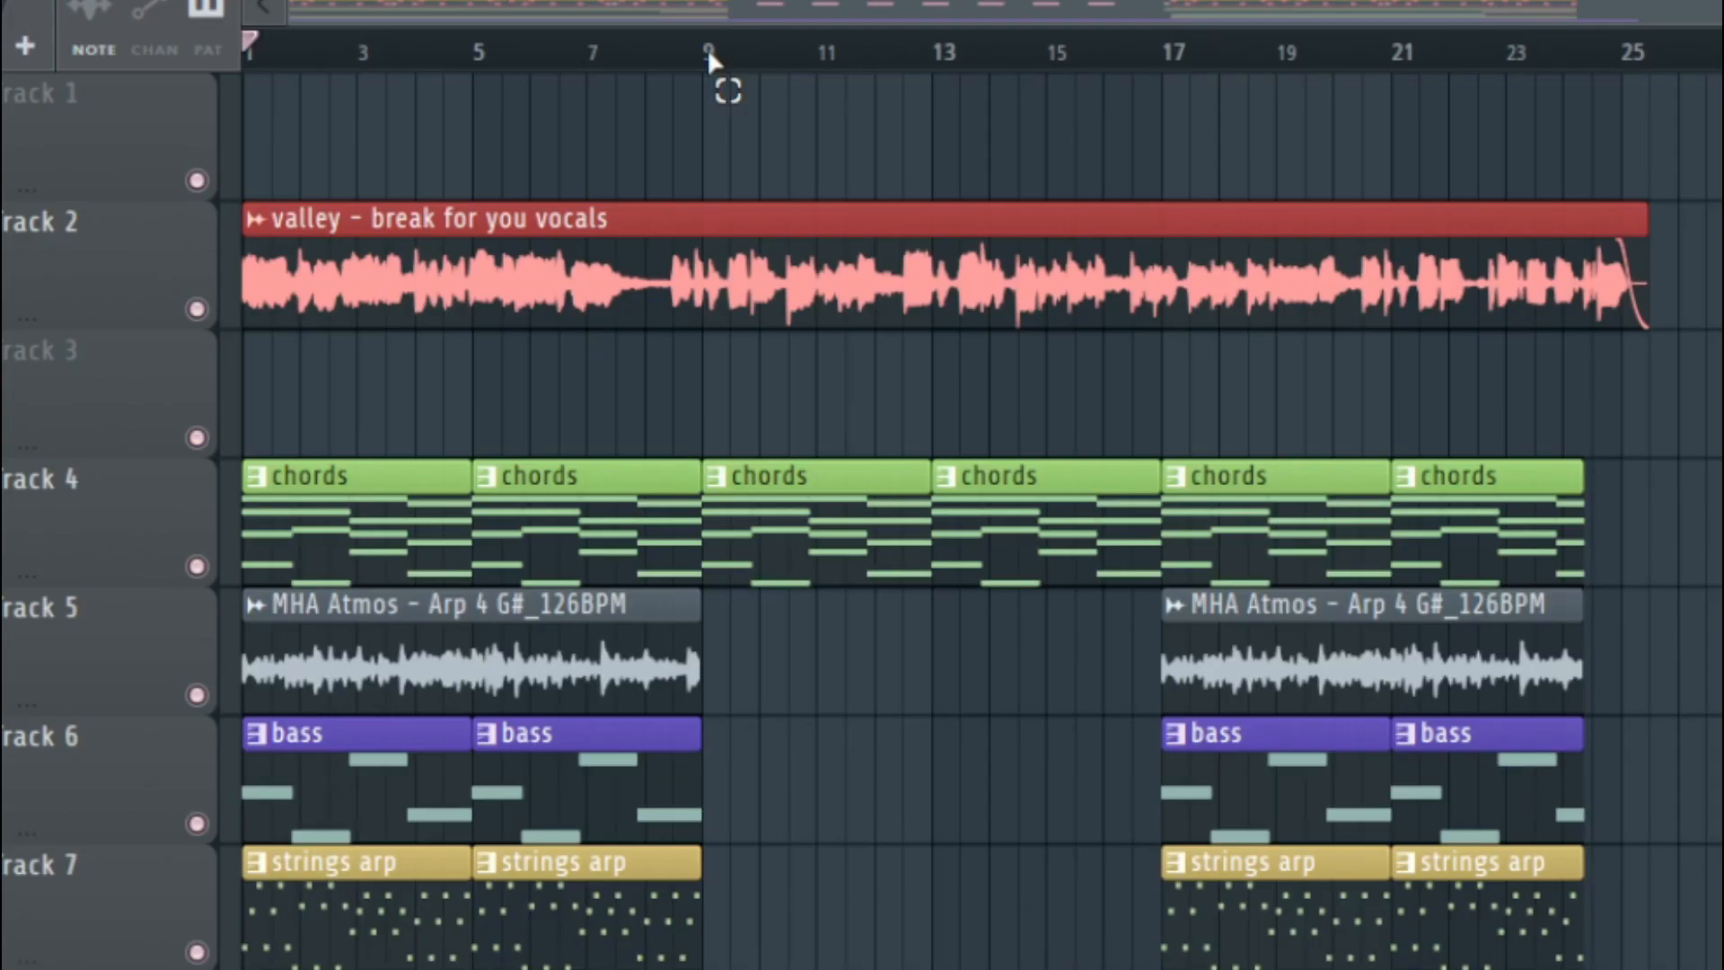
Mark out the song's sections along the playlist timeline, including bars 1 to 9, and clear each selection
drag(700, 52, 1160, 83)
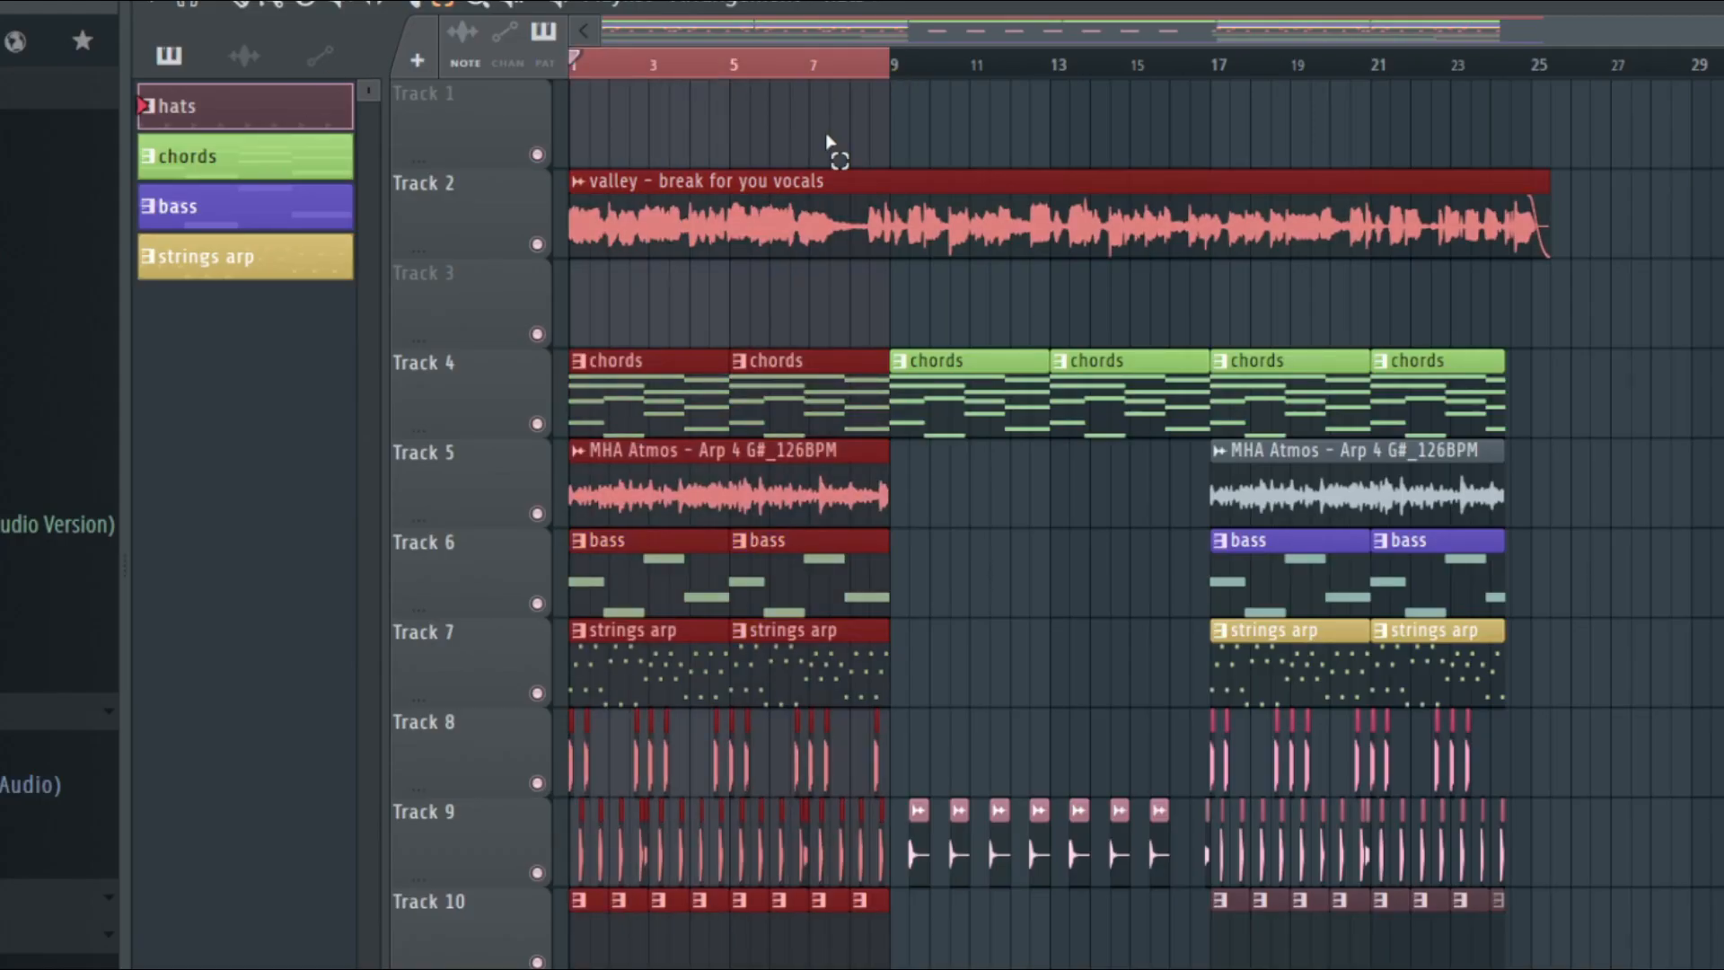
key(ctrl+d)
drag(1227, 66, 1637, 106)
key(ctrl+d)
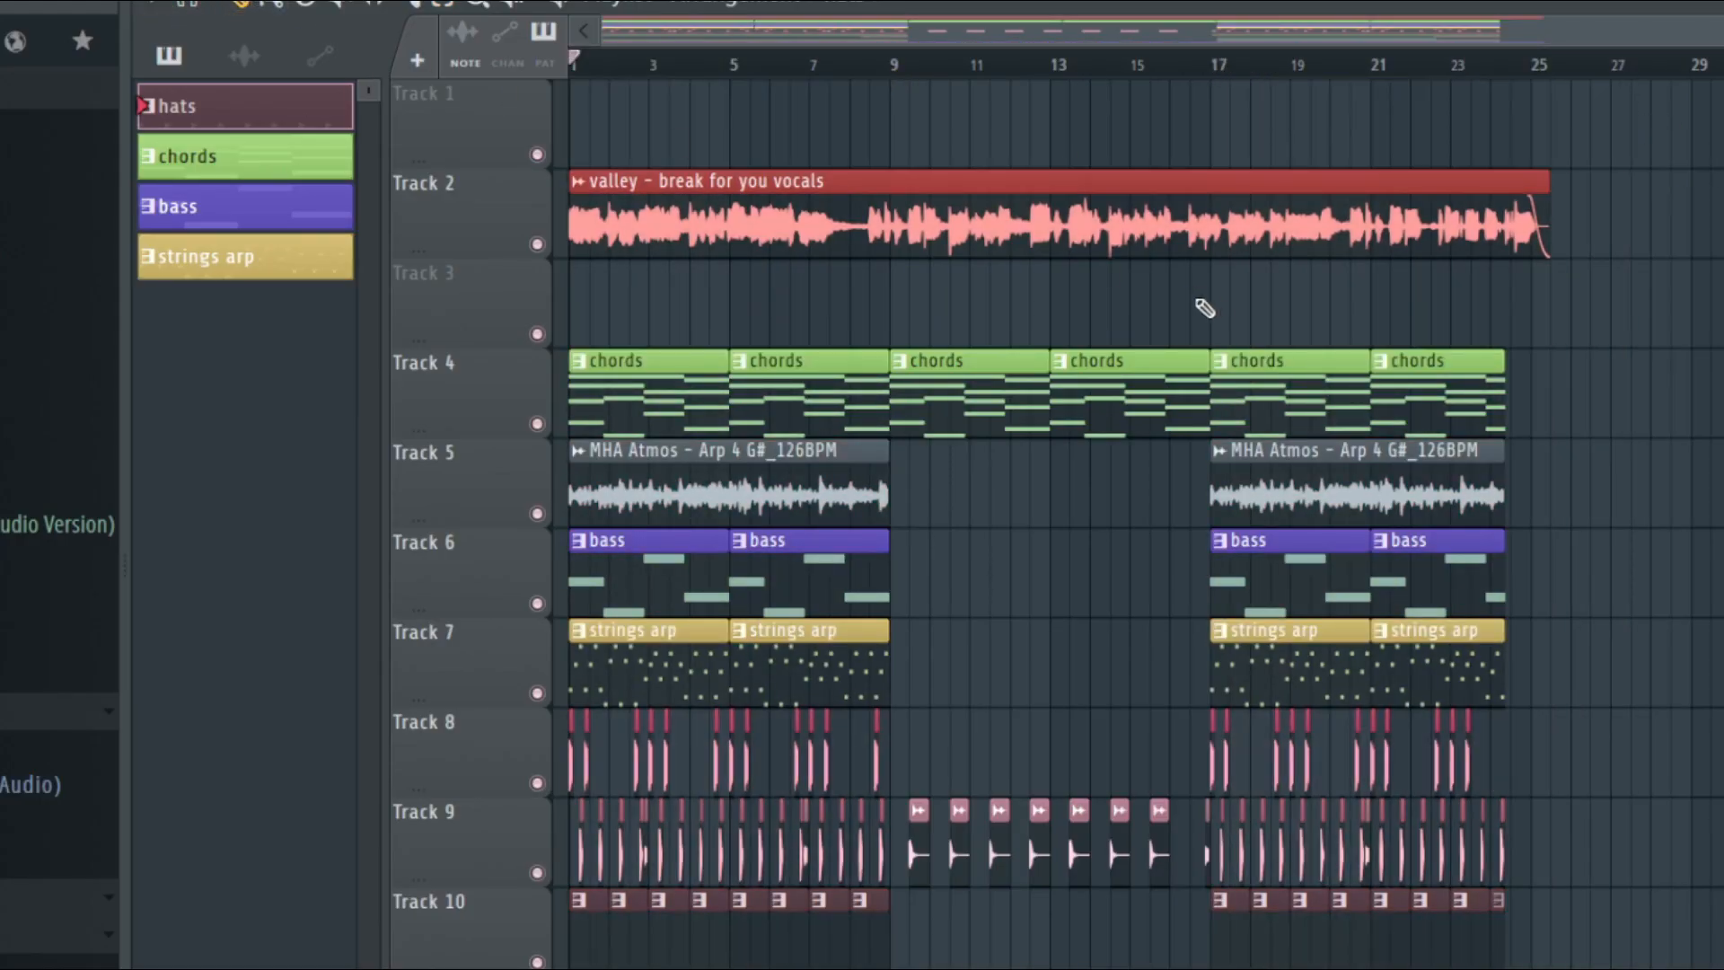
Review the clips in bars 1 to 9, from the chords on Track 4 down to the hats on Track 10
scroll(1214, 308, down, 3)
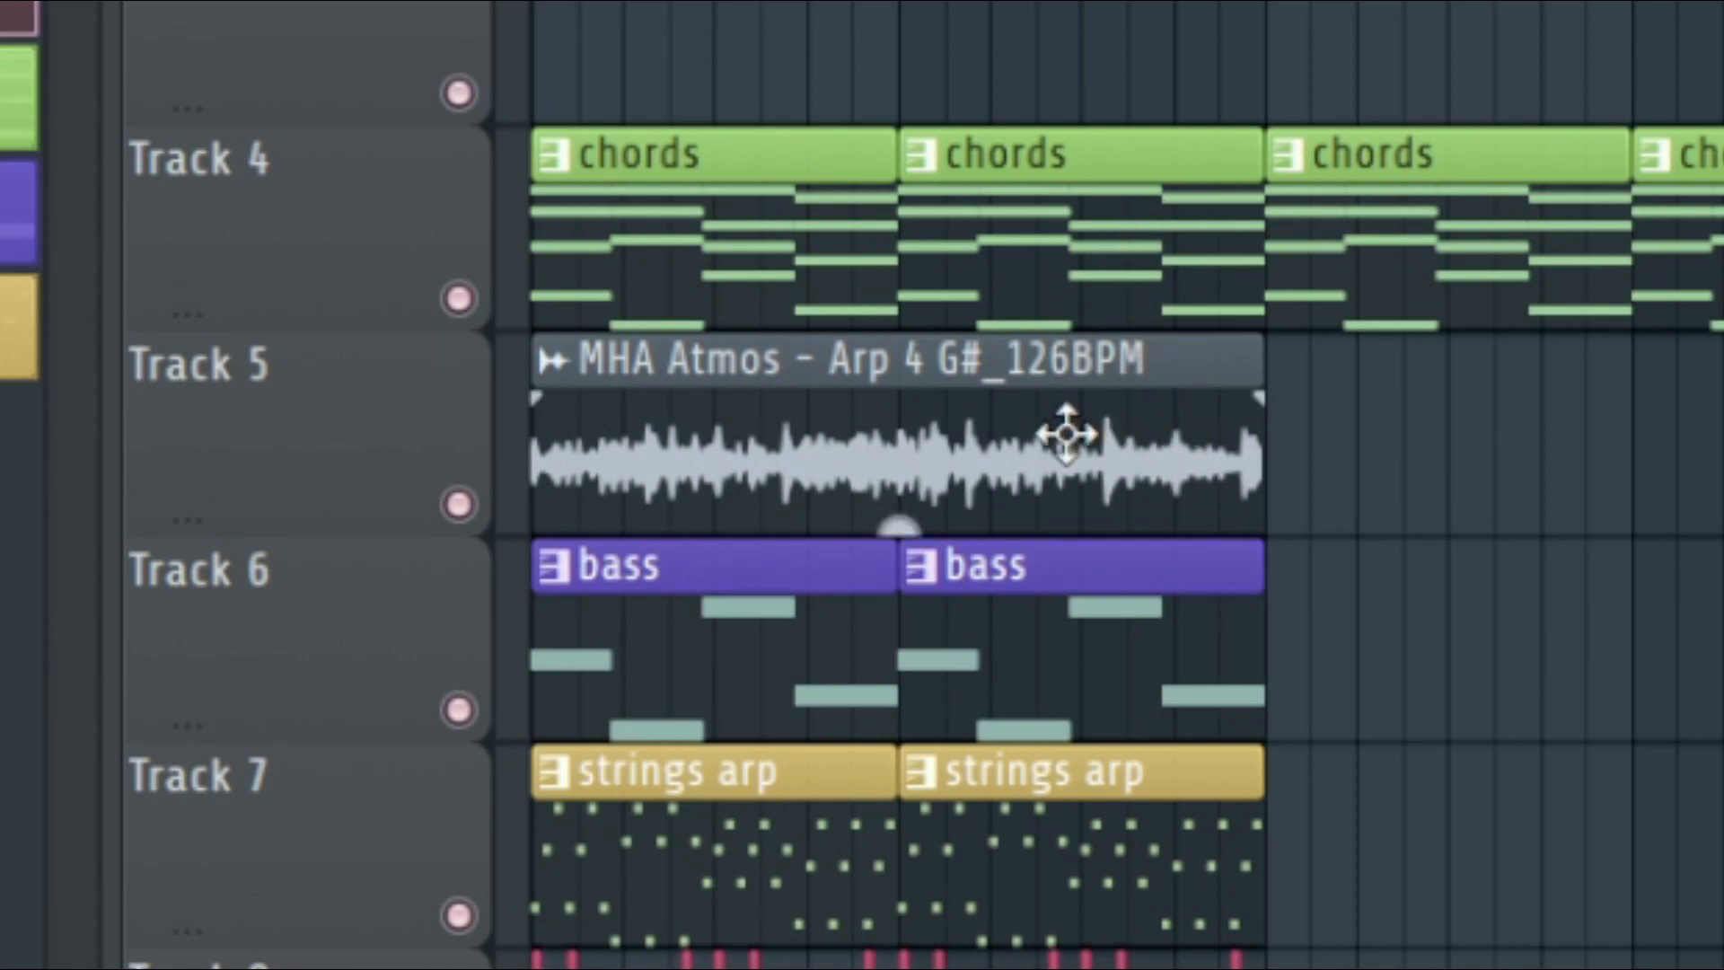
scroll(1231, 443, down, 1)
scroll(711, 418, down, 1)
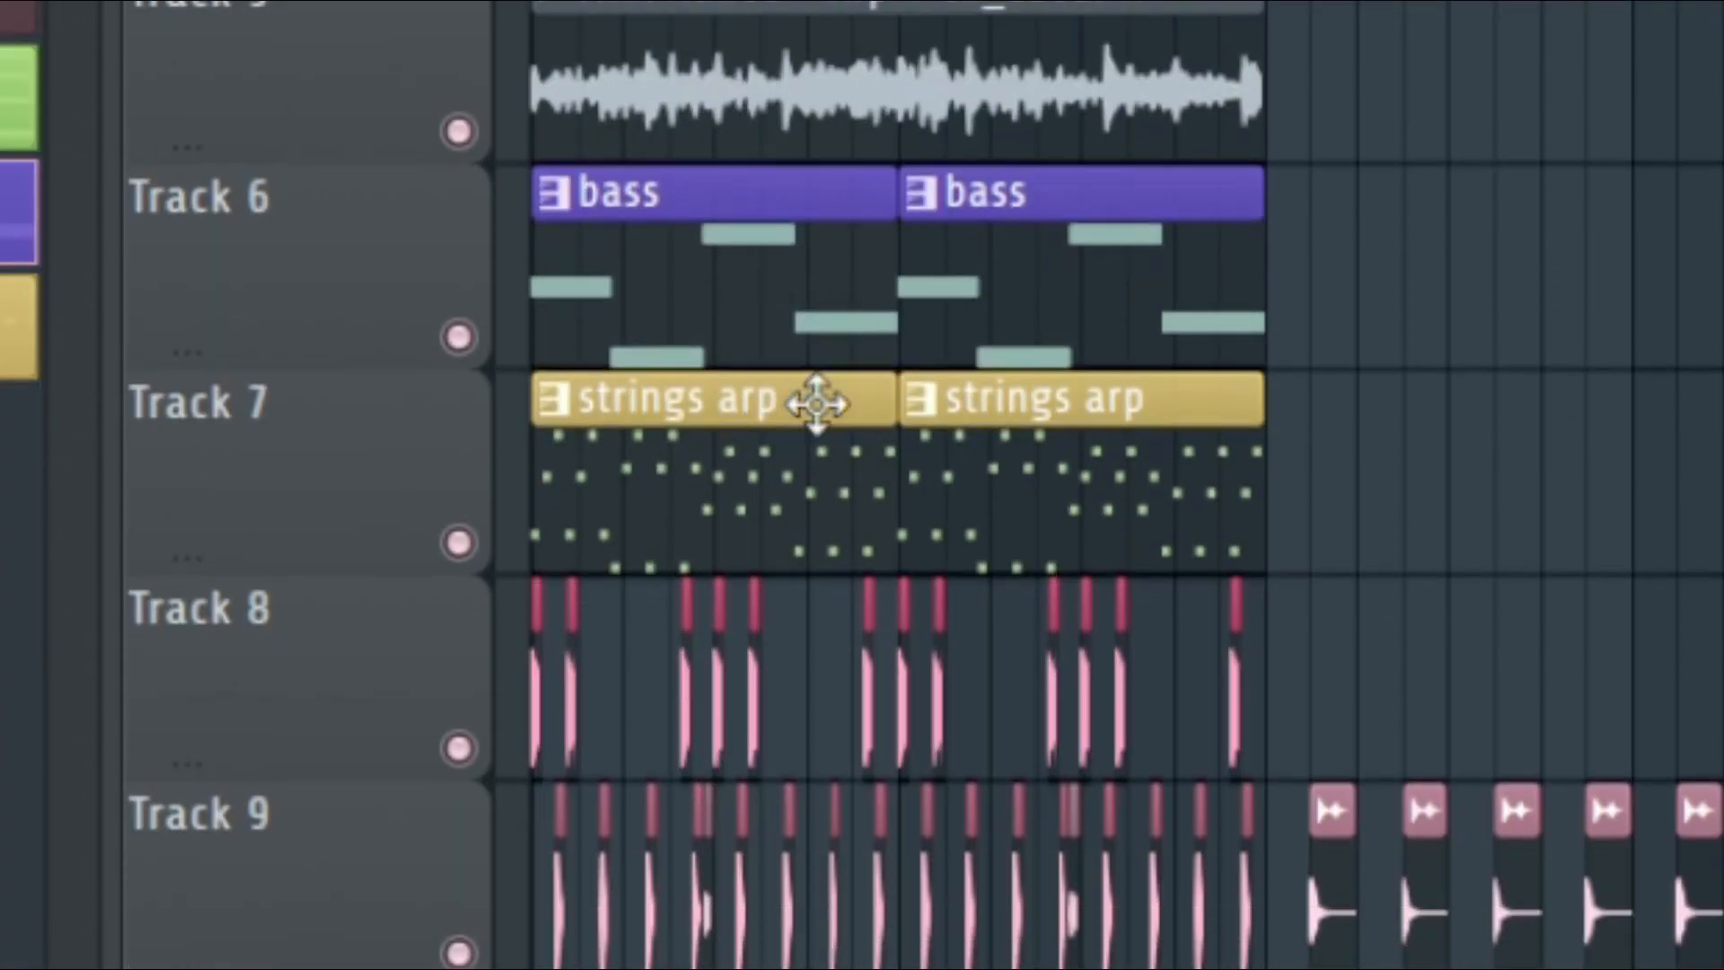
scroll(1172, 404, down, 1)
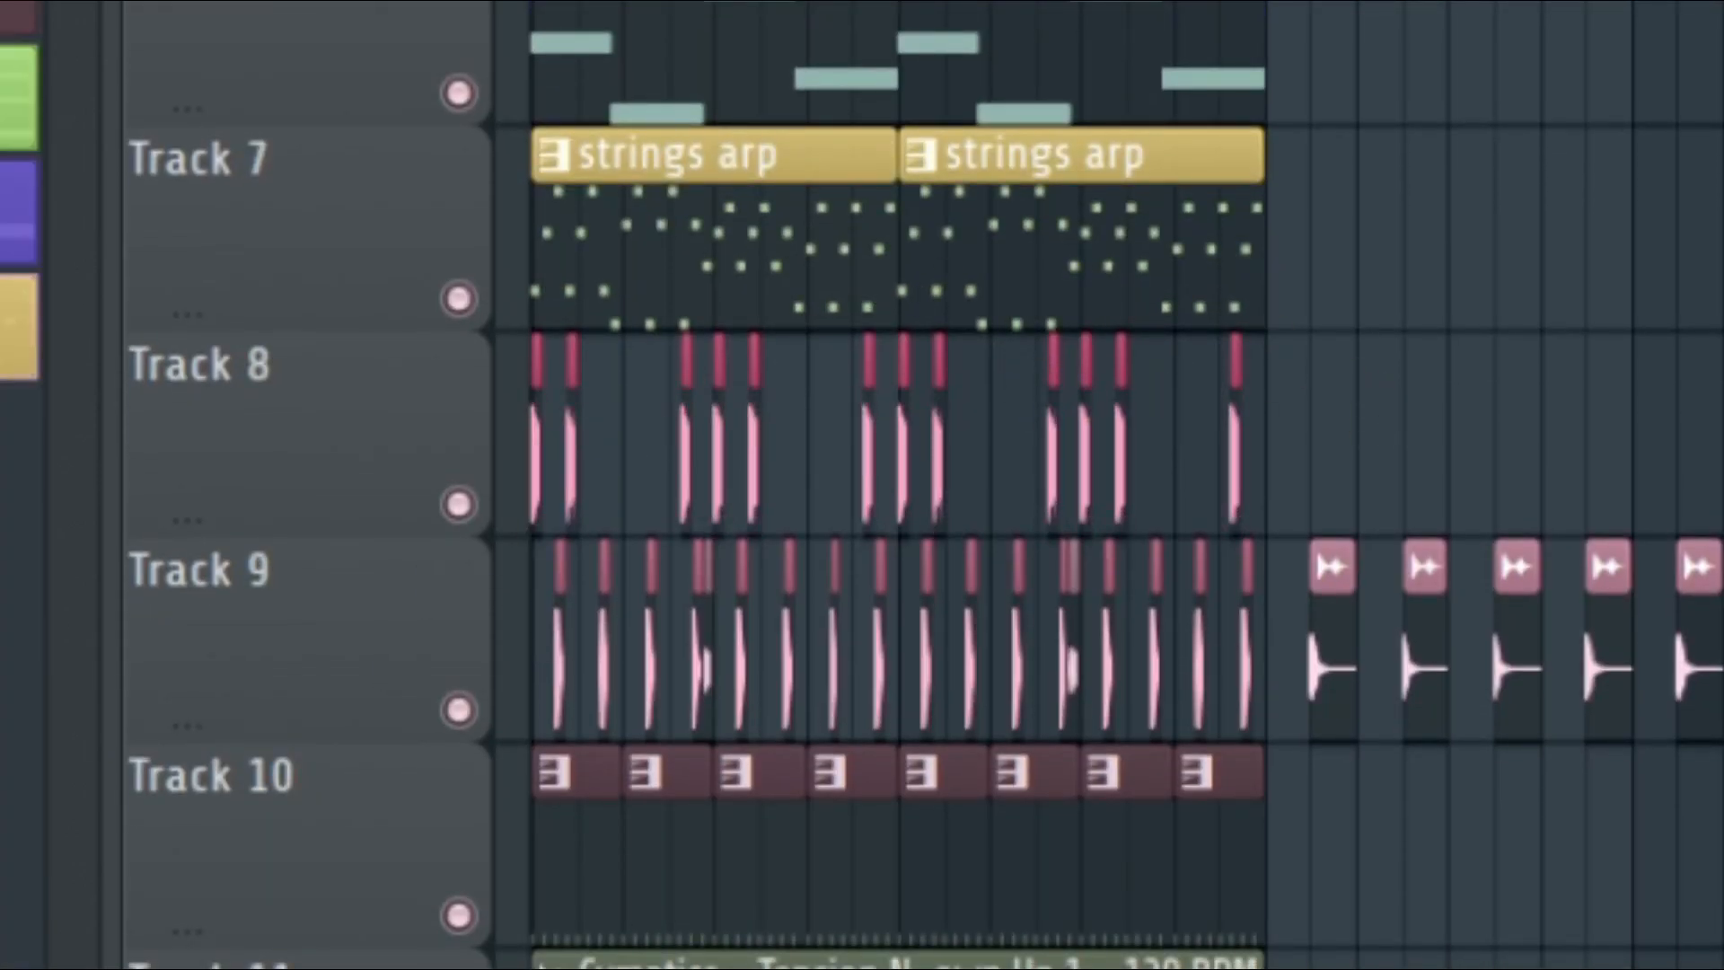
scroll(852, 258, down, 3)
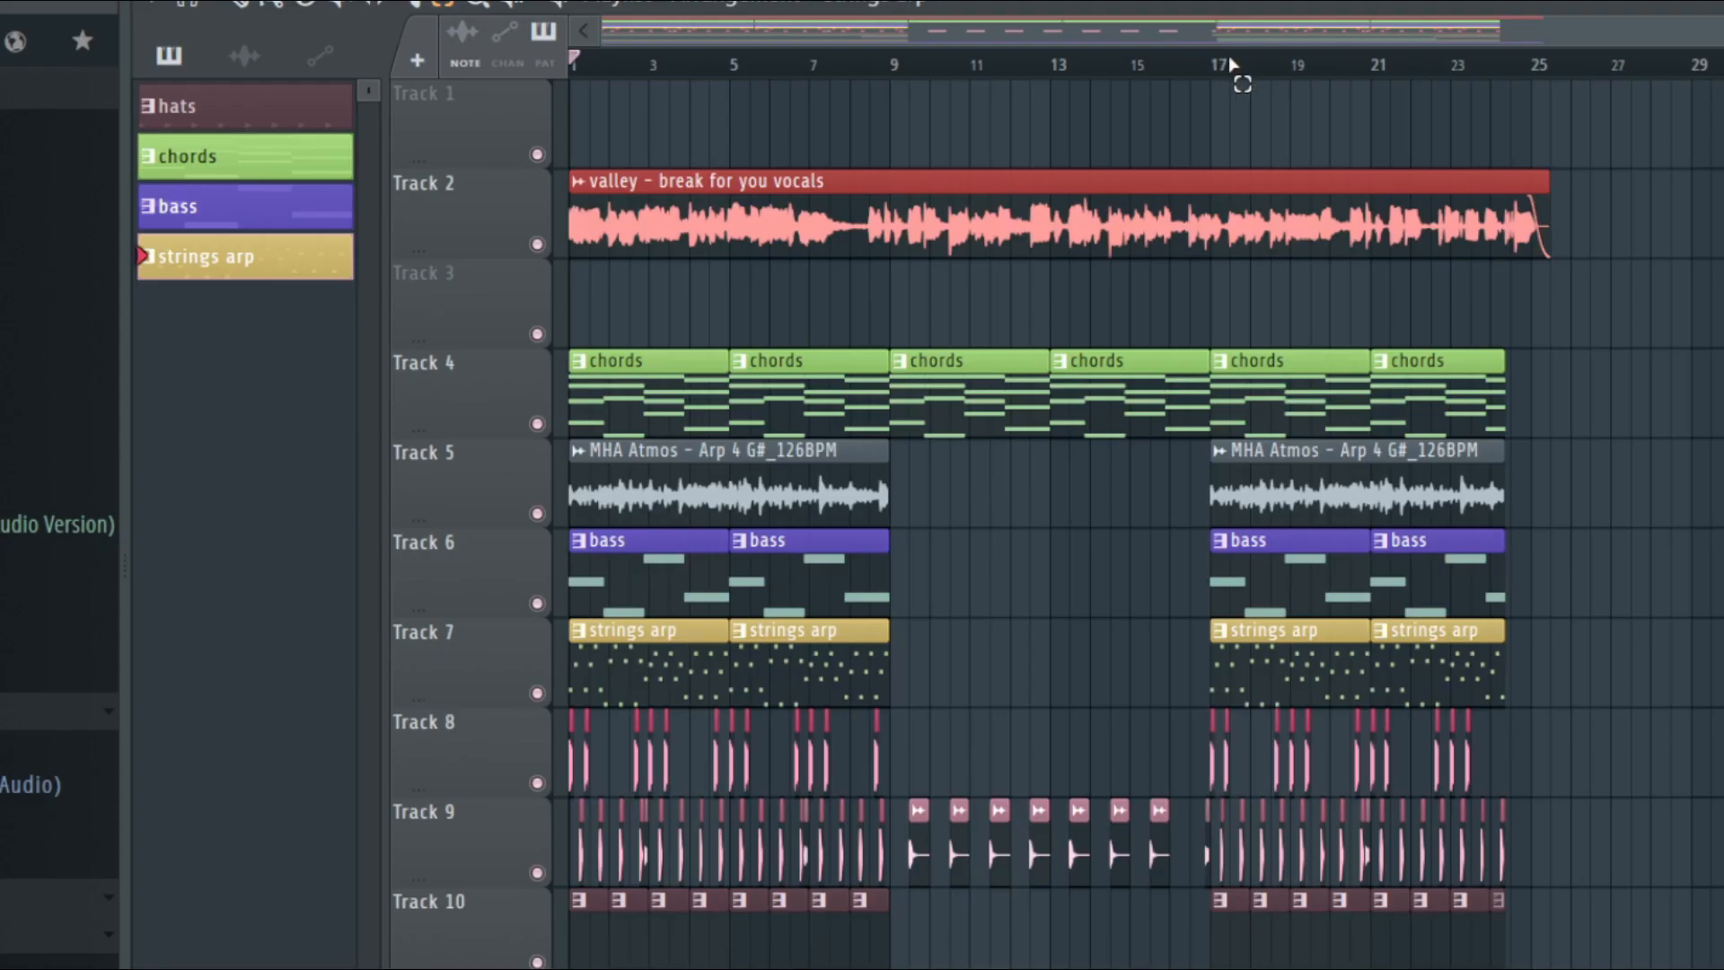
Mark the section from bar 17 on the timeline, clear the selection, and examine the break in bars 9 to 17
drag(1230, 59, 1550, 106)
ctrl+click(1691, 314)
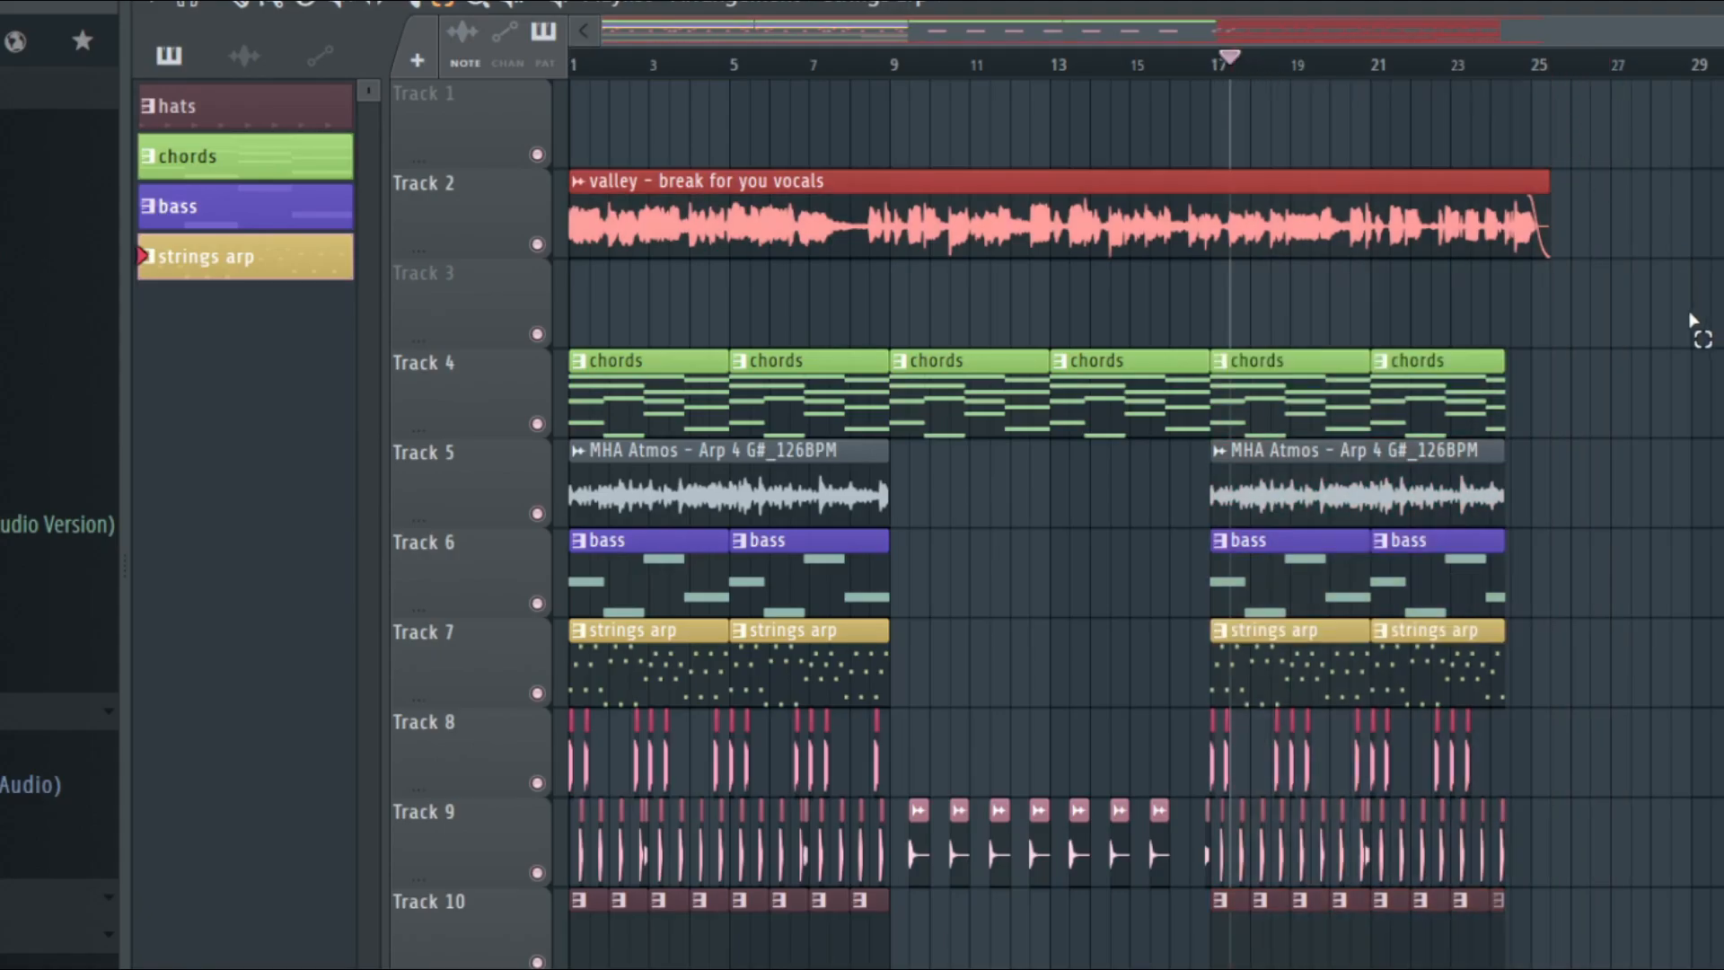
scroll(1049, 77, up, 3)
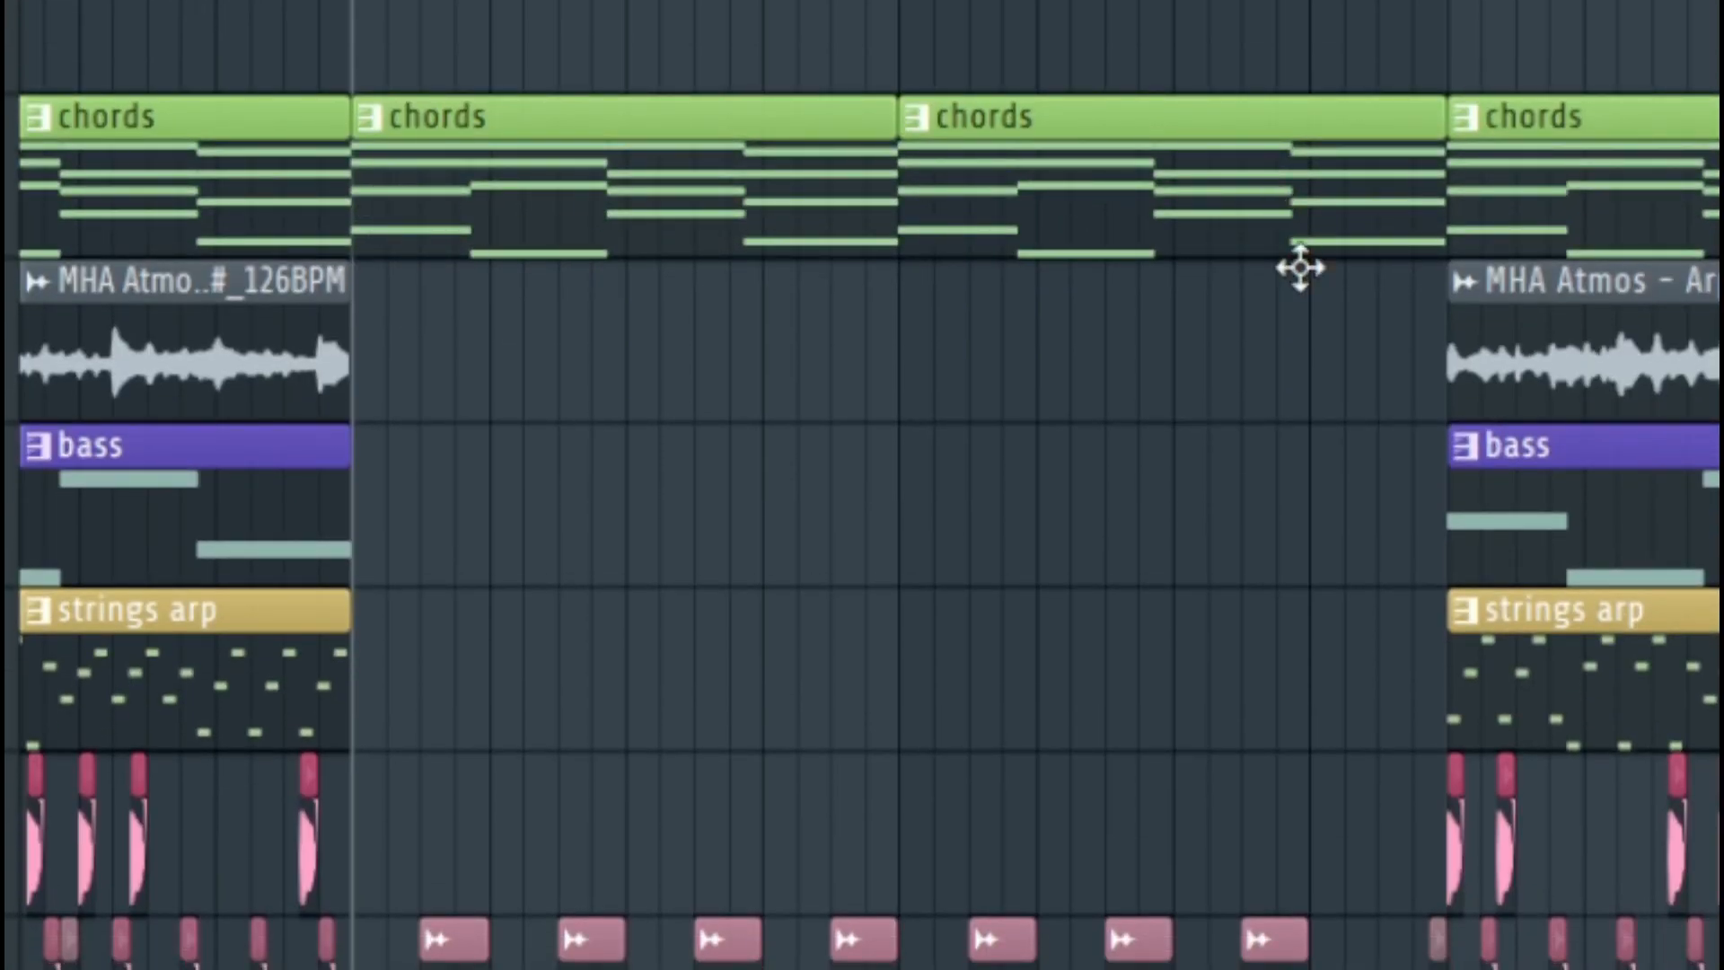
scroll(1293, 248, down, 3)
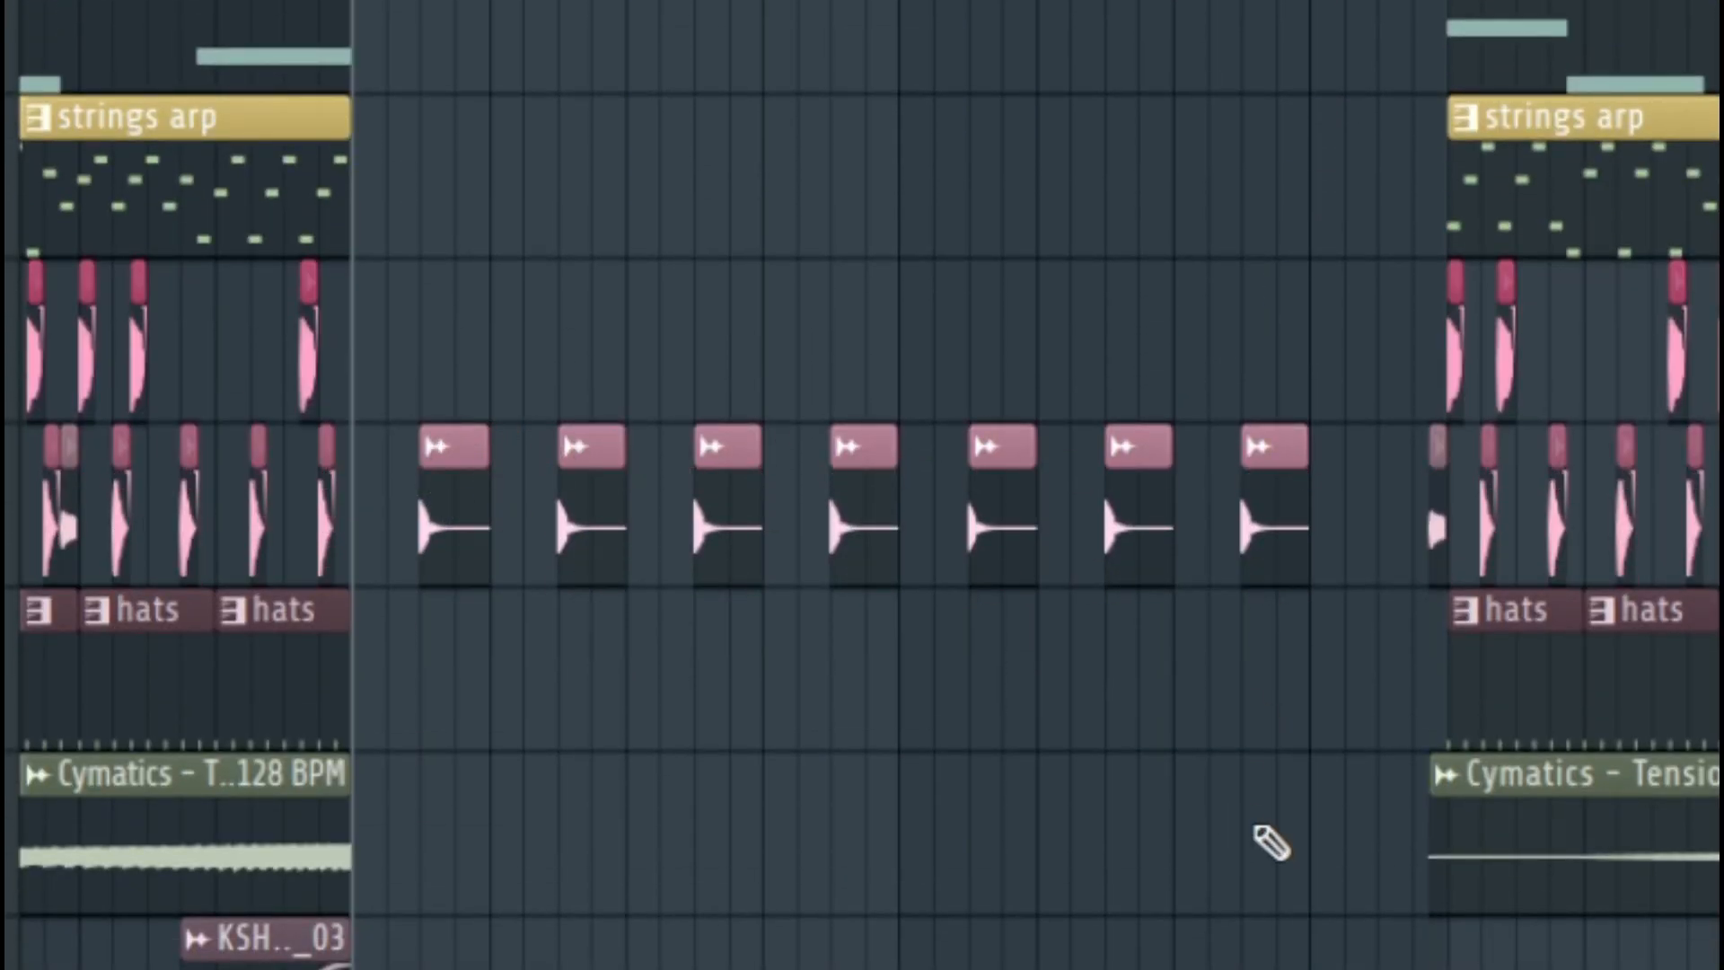